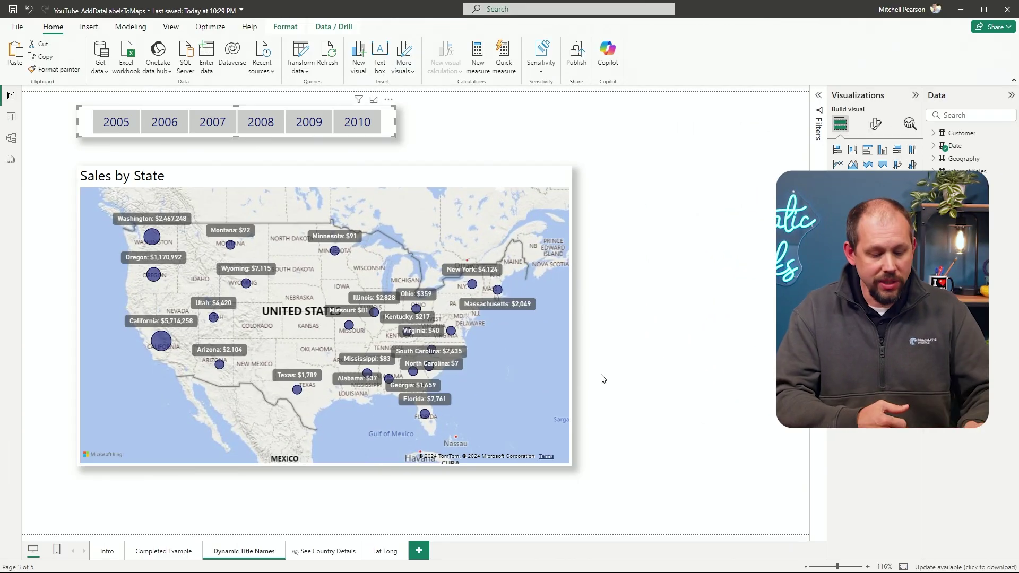
Switch to the browser and review the latitude and longitude list of US states on latlong.net.
key("alt+Tab")
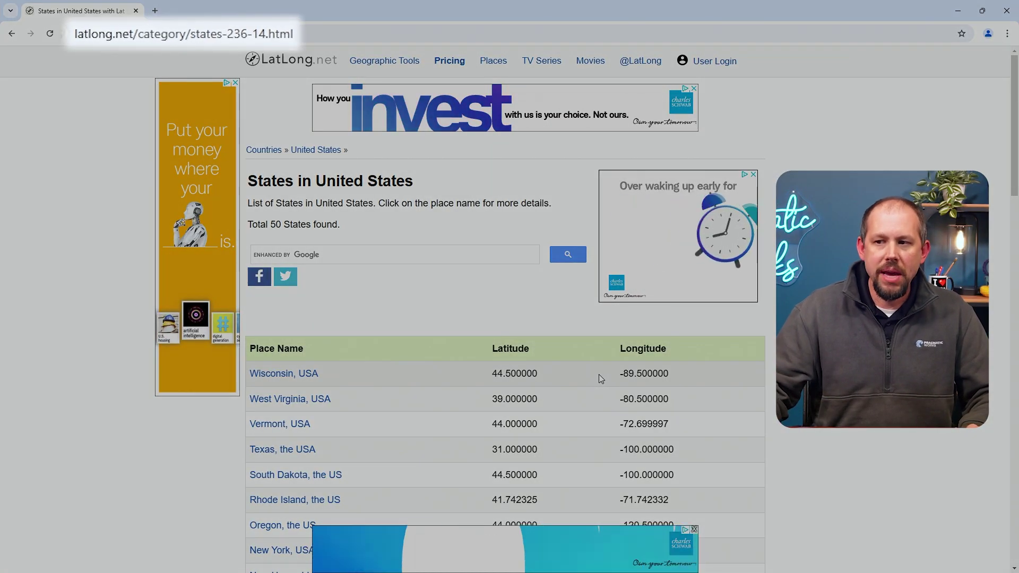
scroll(603, 377, "down", 1)
scroll(189, 166, "down", 5)
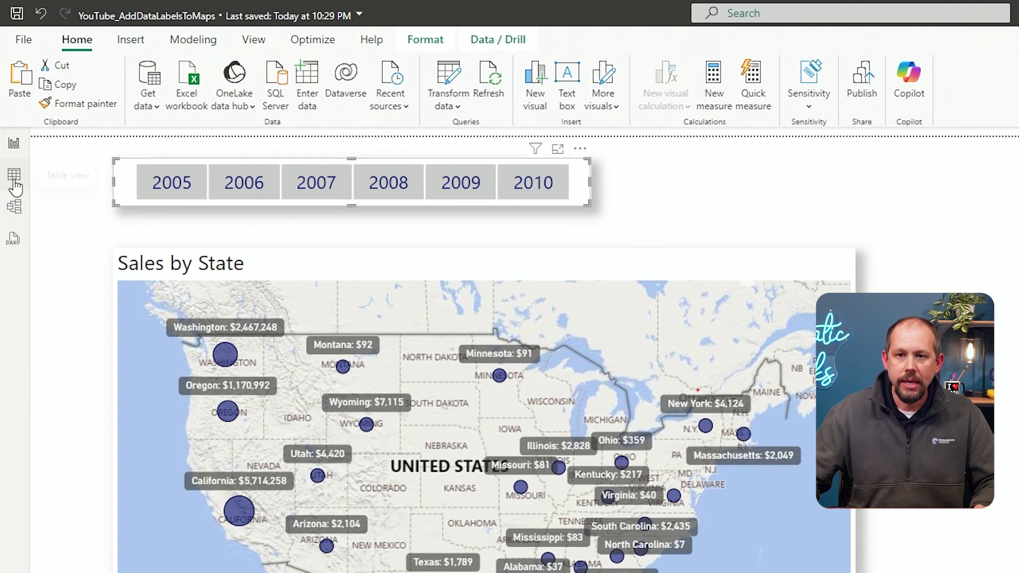
Examine the Latitude and Longitude columns in the Geography table's data.
left_click(14, 180)
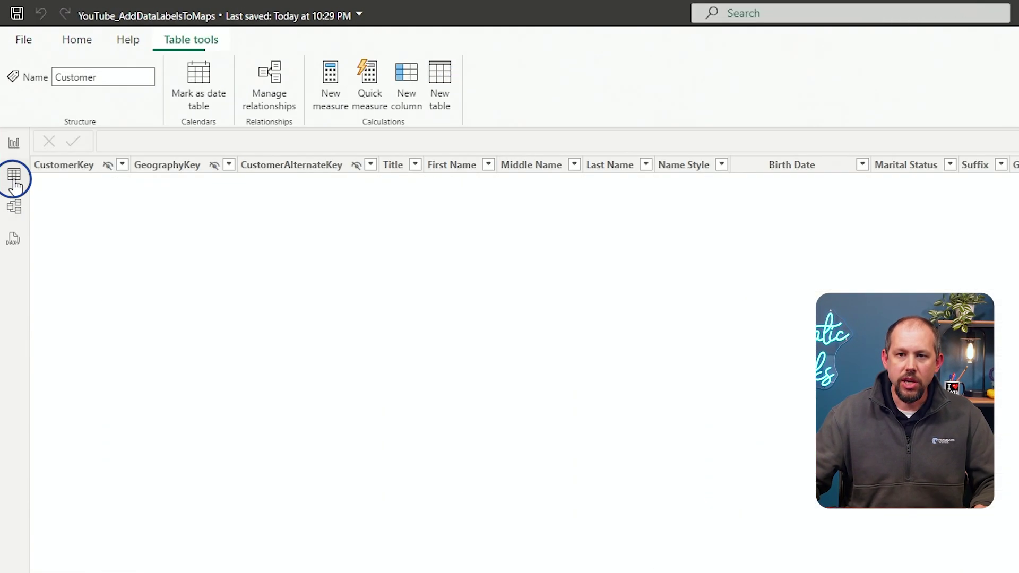
left_click(897, 237)
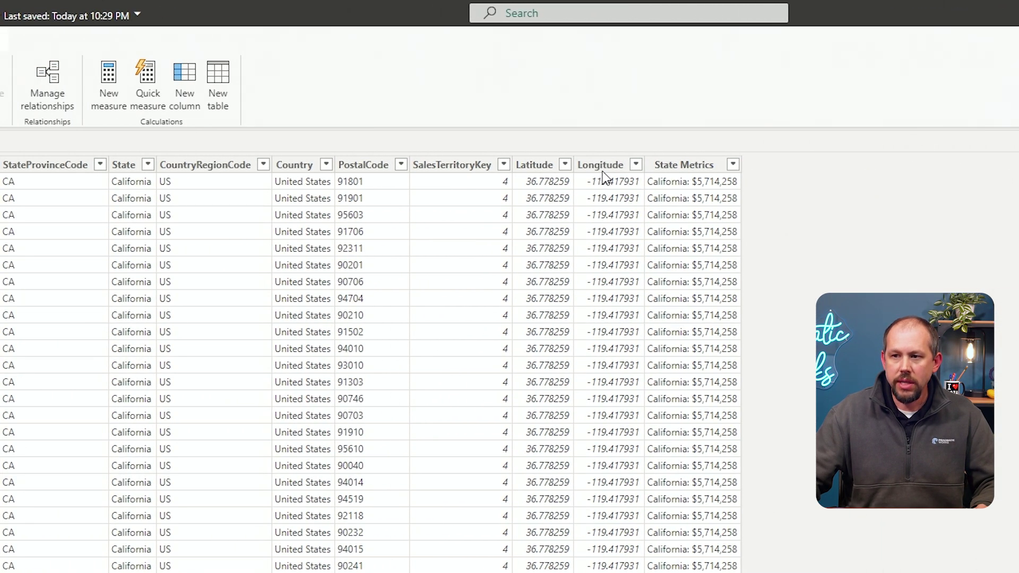
left_click(601, 165)
left_click(518, 170)
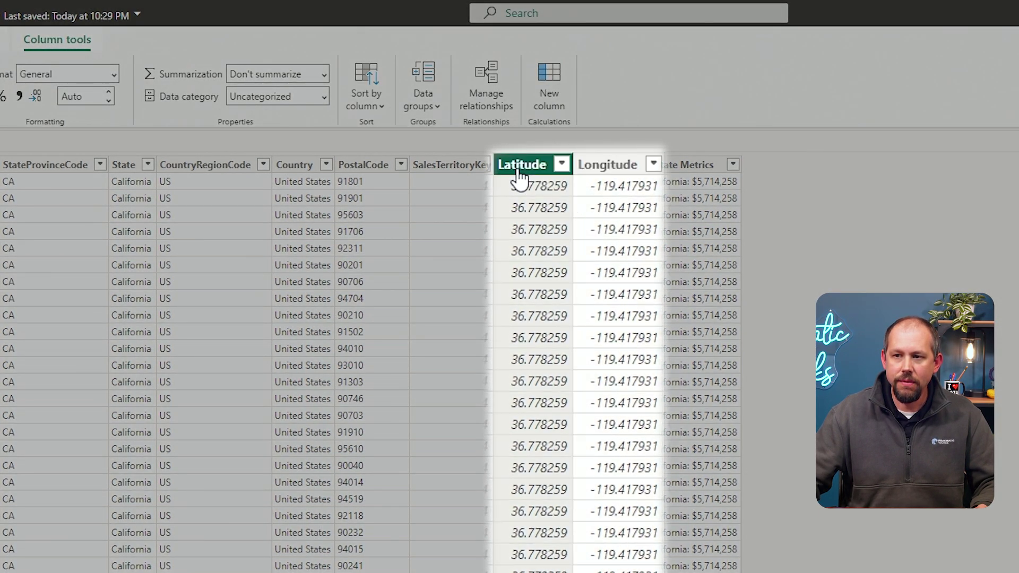
left_click(639, 168)
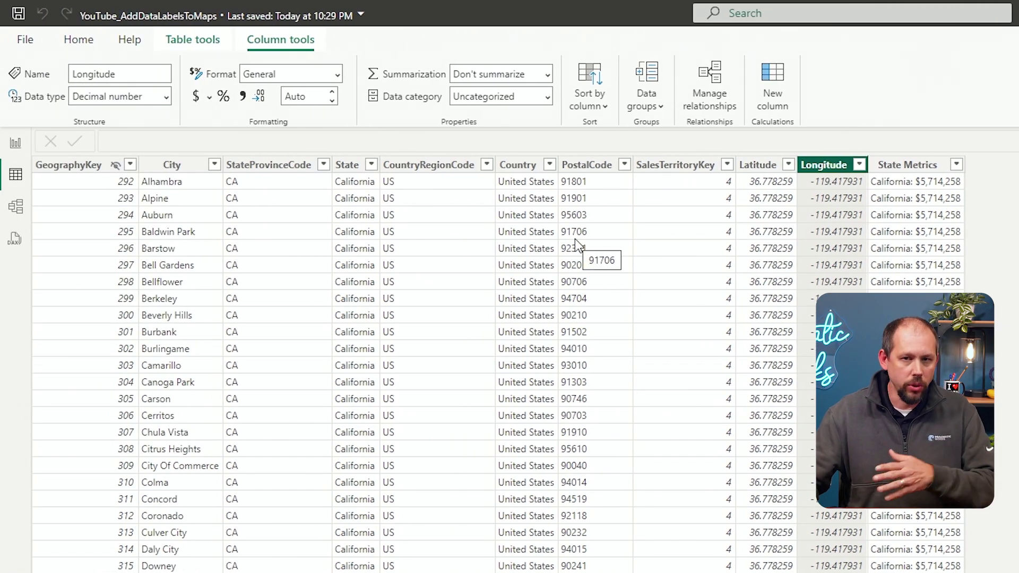
On the Completed Example page, replace the Sales by State map's State location with the Geography table's Latitude and Longitude fields.
left_click(16, 146)
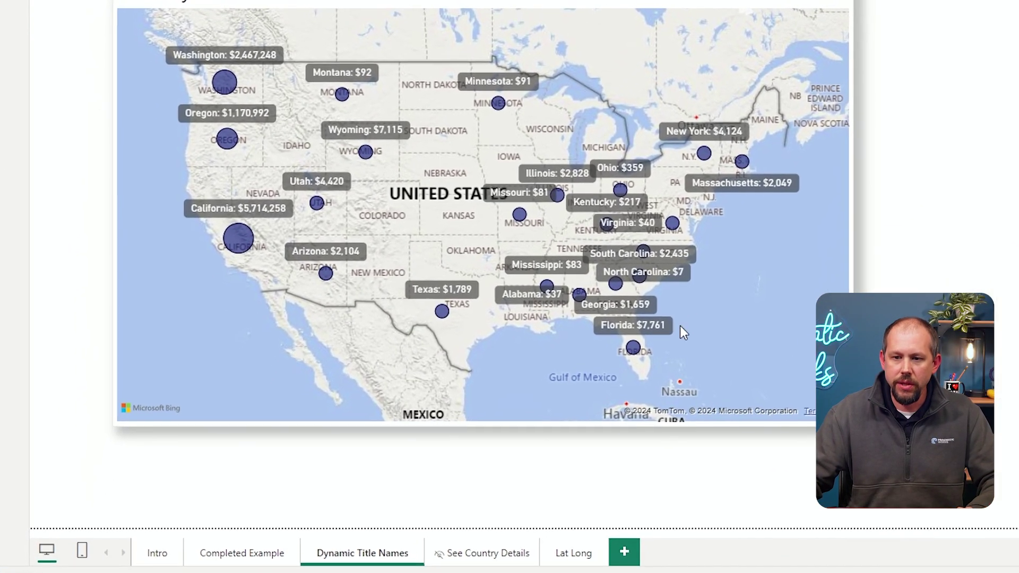
left_click(218, 553)
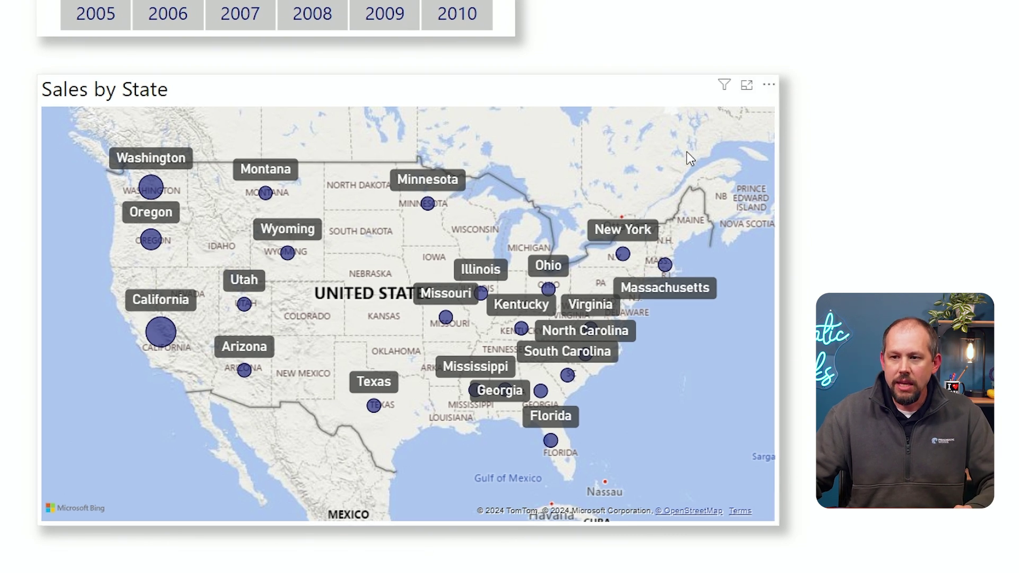
left_click(686, 152)
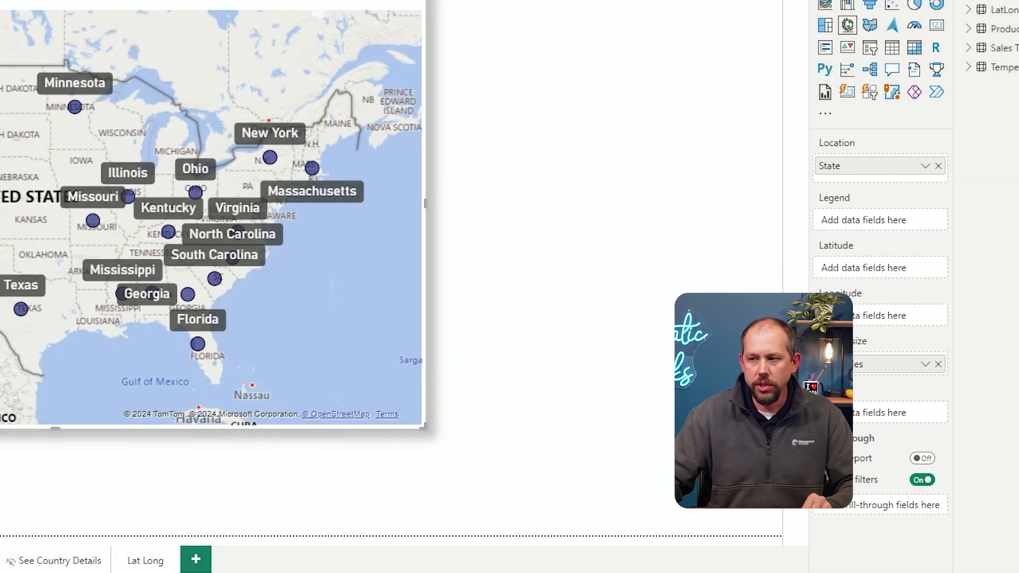
left_click(937, 169)
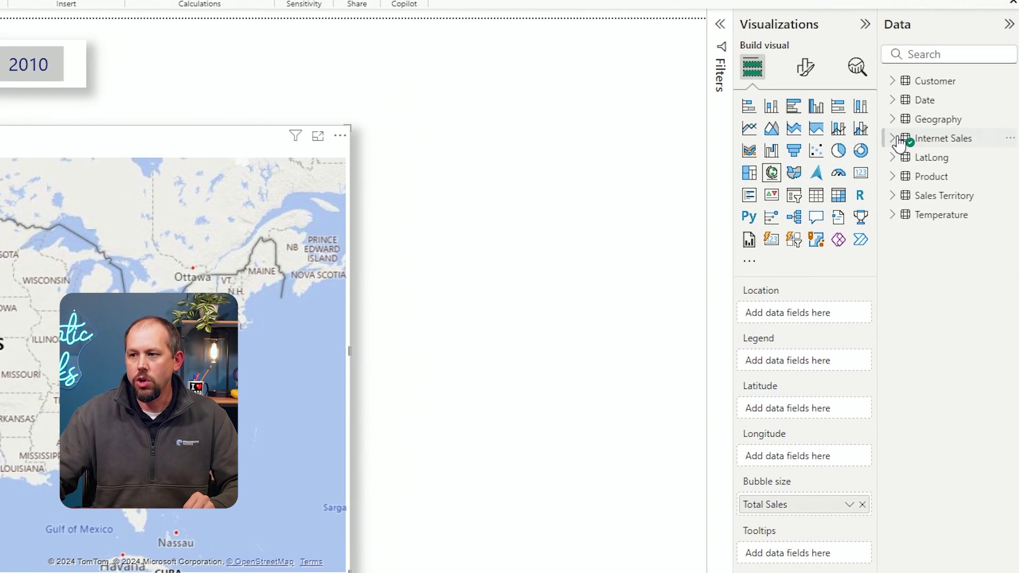
left_click(896, 125)
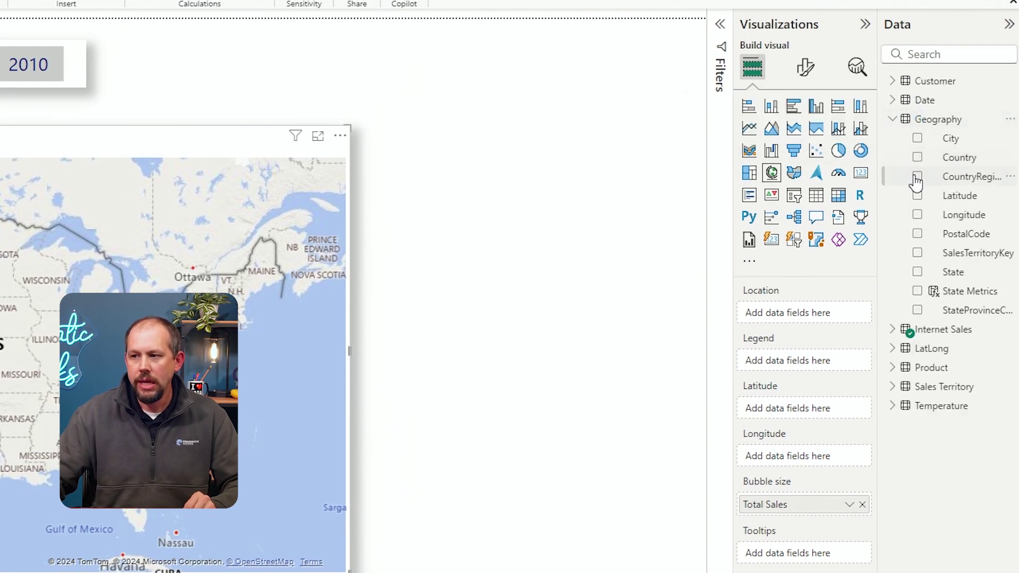
left_click_drag(884, 276, 812, 410)
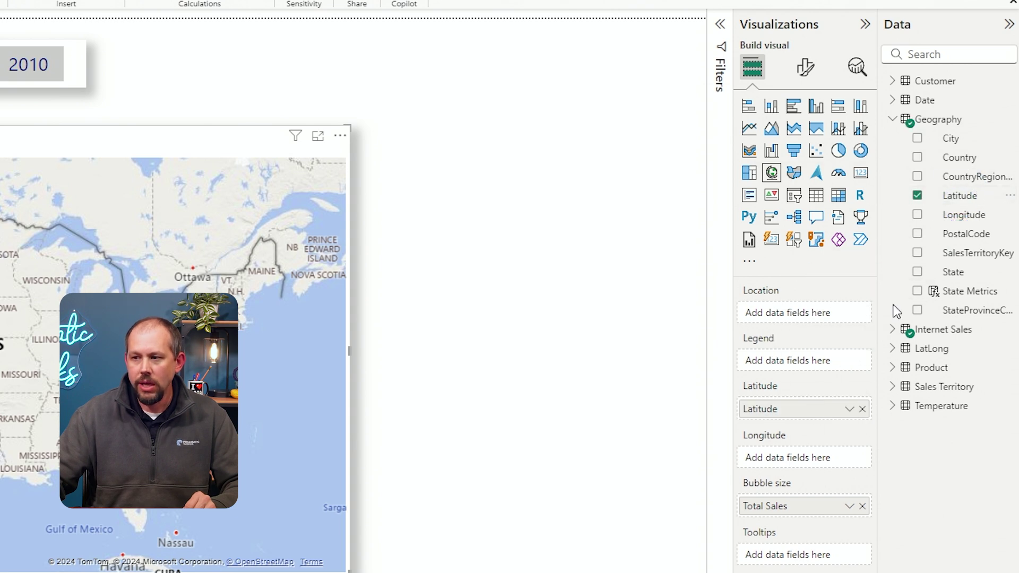
left_click_drag(862, 357, 823, 469)
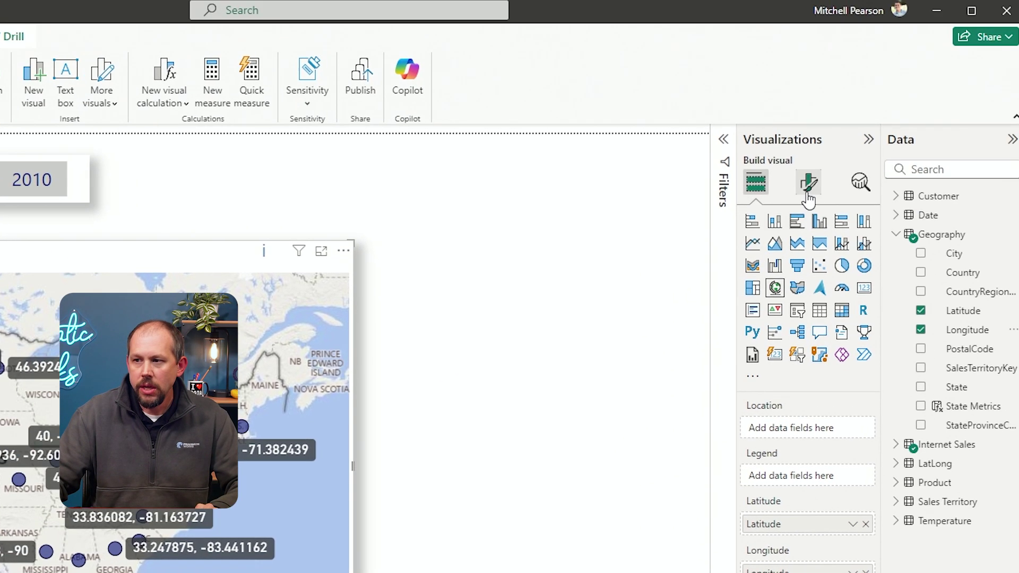
Turn off the category labels of the Sales by State map and return to its field setup.
left_click(1018, 0)
left_click(860, 391)
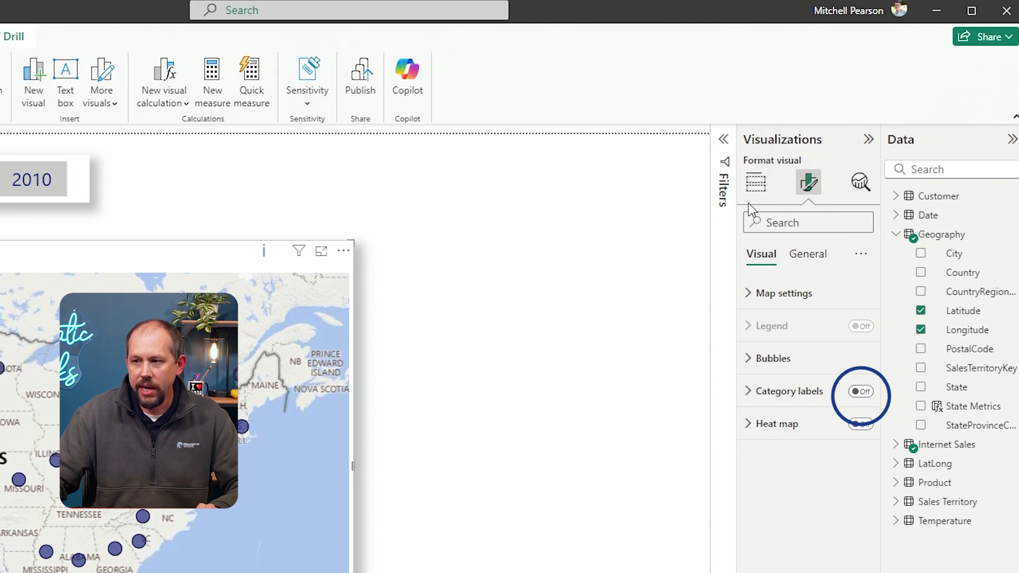
left_click(754, 182)
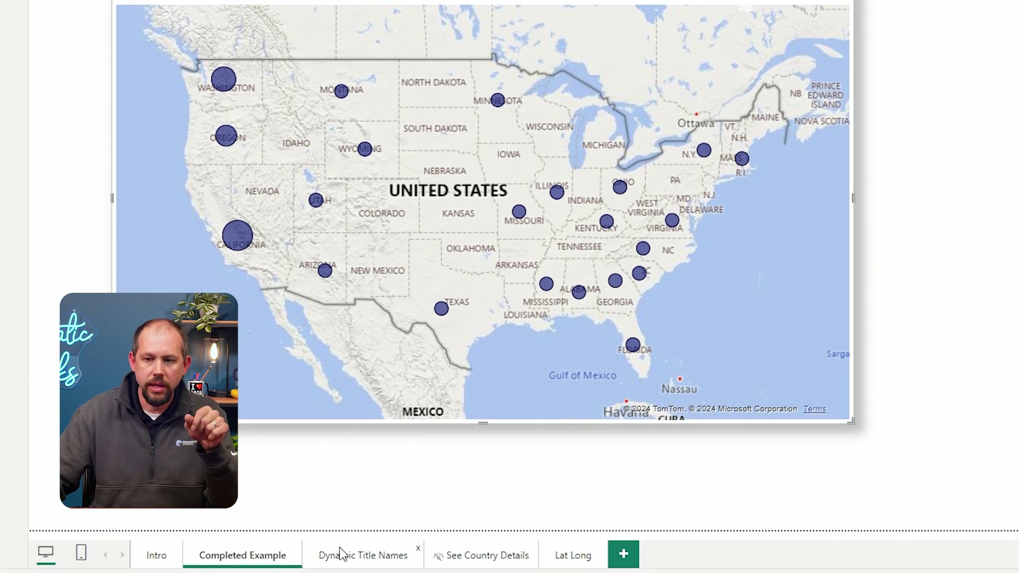
View the Dynamic Title Names page and add a new calculated column to the Geography table in the table view.
left_click(362, 555)
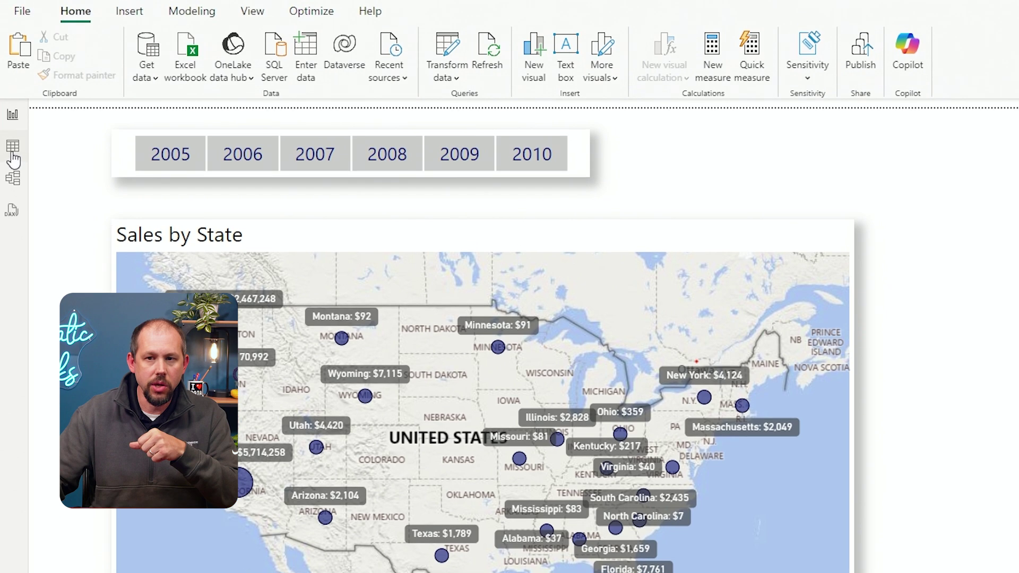
left_click(12, 146)
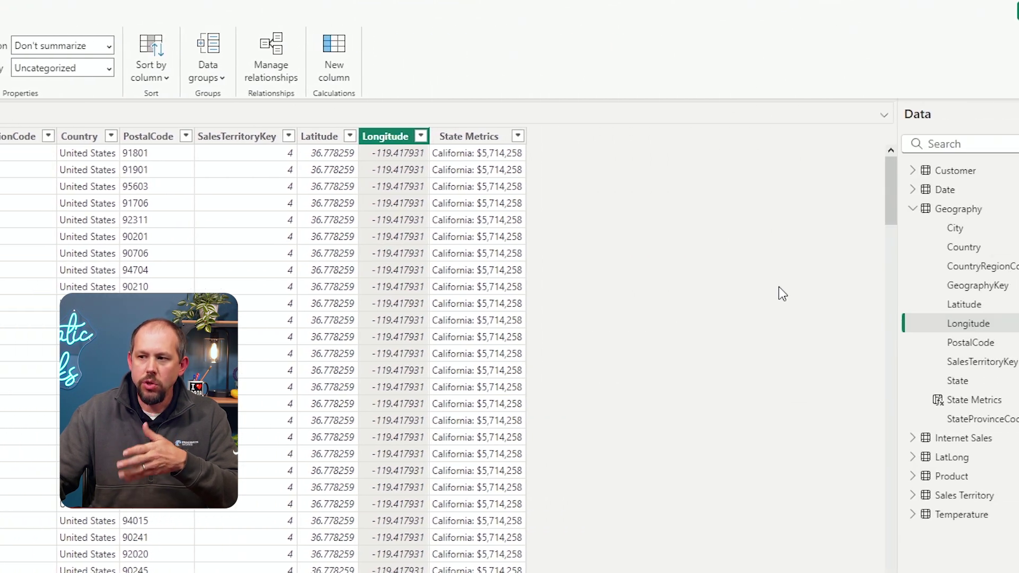
right_click(875, 211)
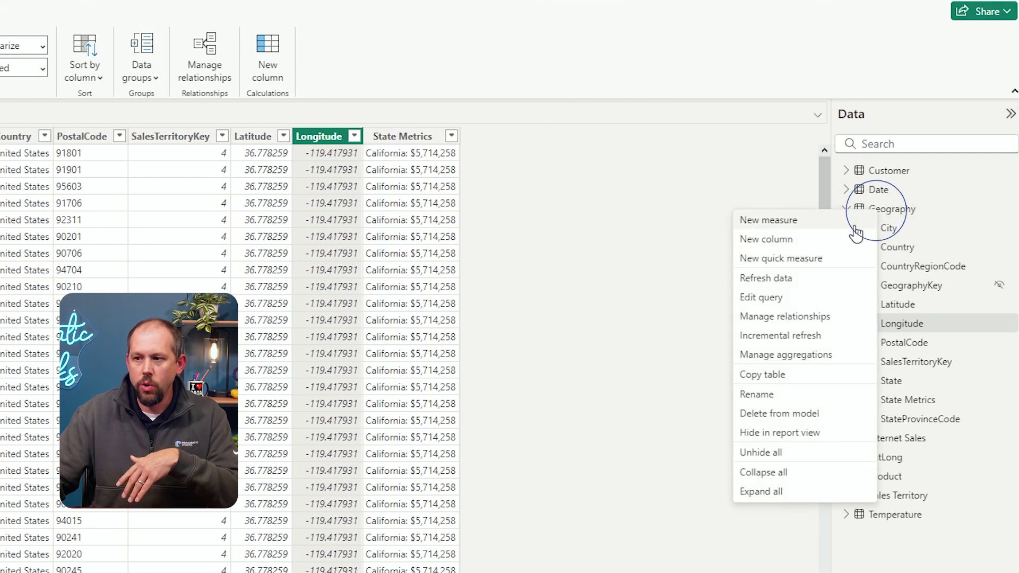
left_click(788, 243)
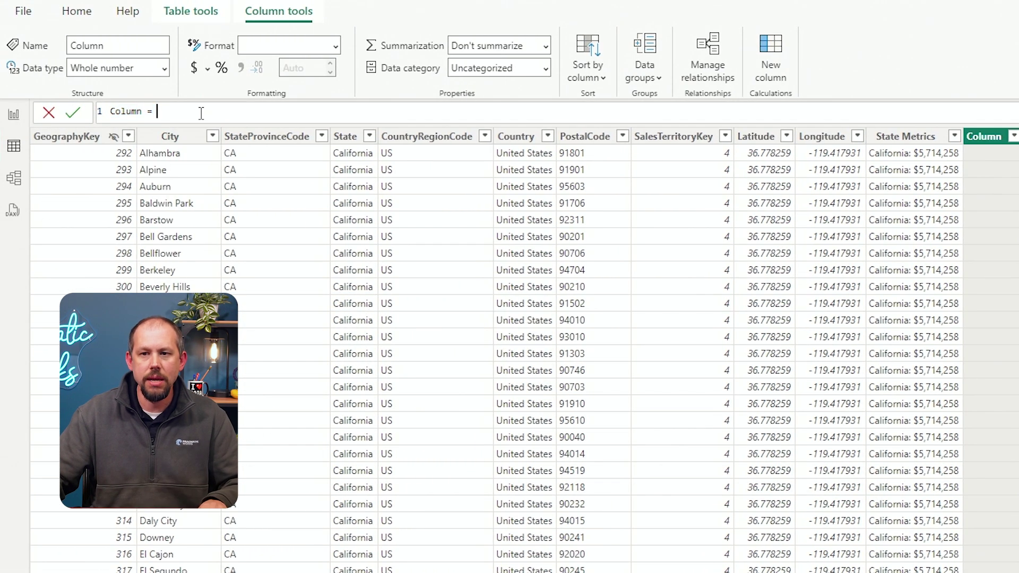
Rename the new column in its formula as State Metrics 2.
left_click_drag(146, 113, 99, 117)
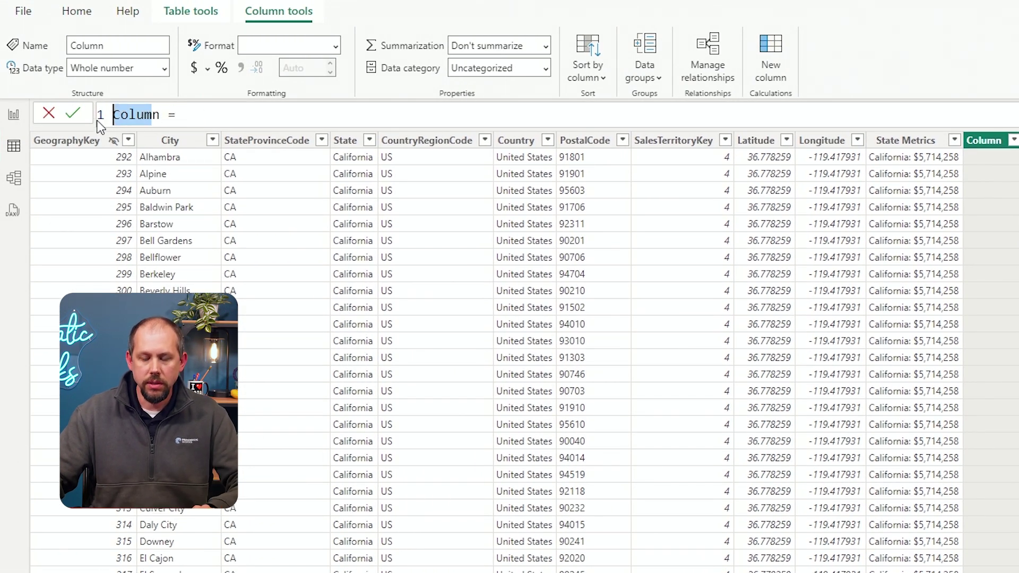
key("Delete")
key("Delete")
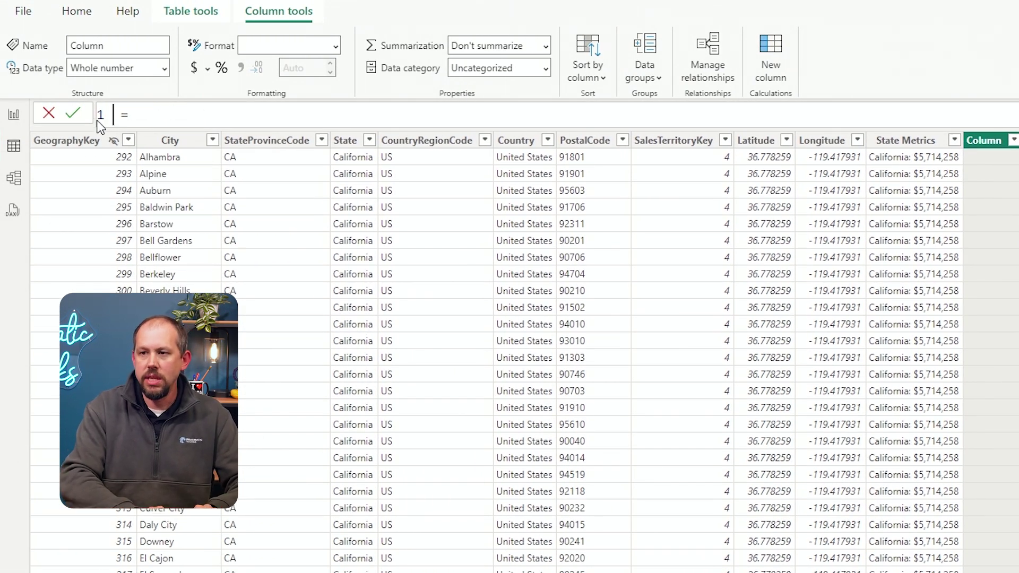
type("state")
key("BackSpace")
key("BackSpace")
key("BackSpace")
key("BackSpace")
key("BackSpace")
type("State ")
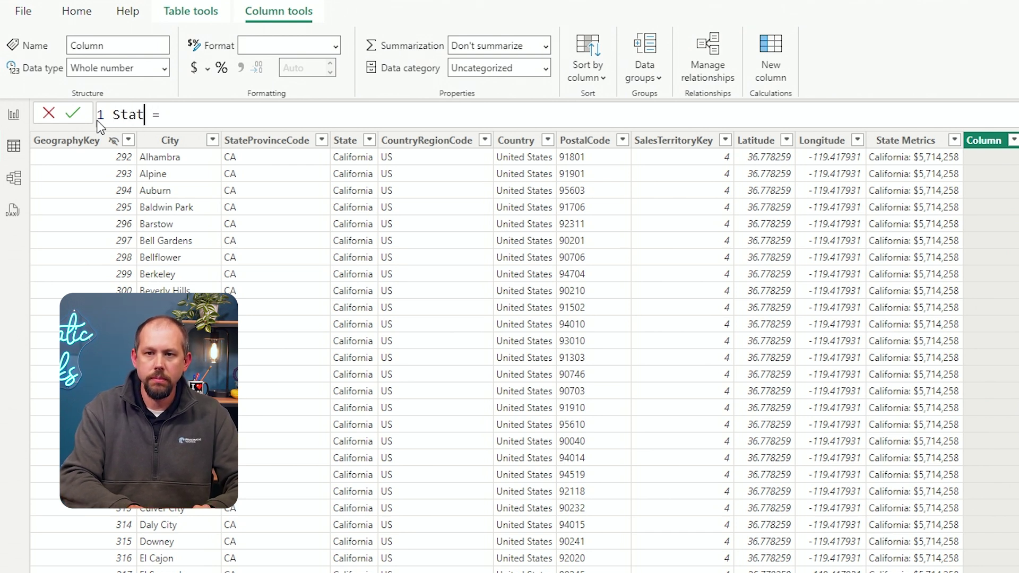
type("Metricks 2")
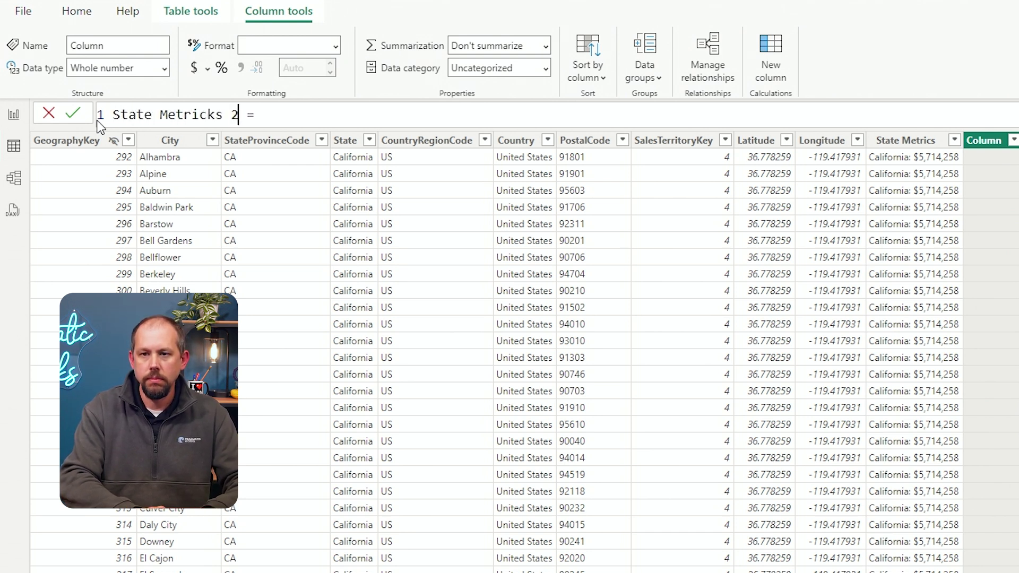
key("BackSpace")
key("BackSpace")
type("s 2")
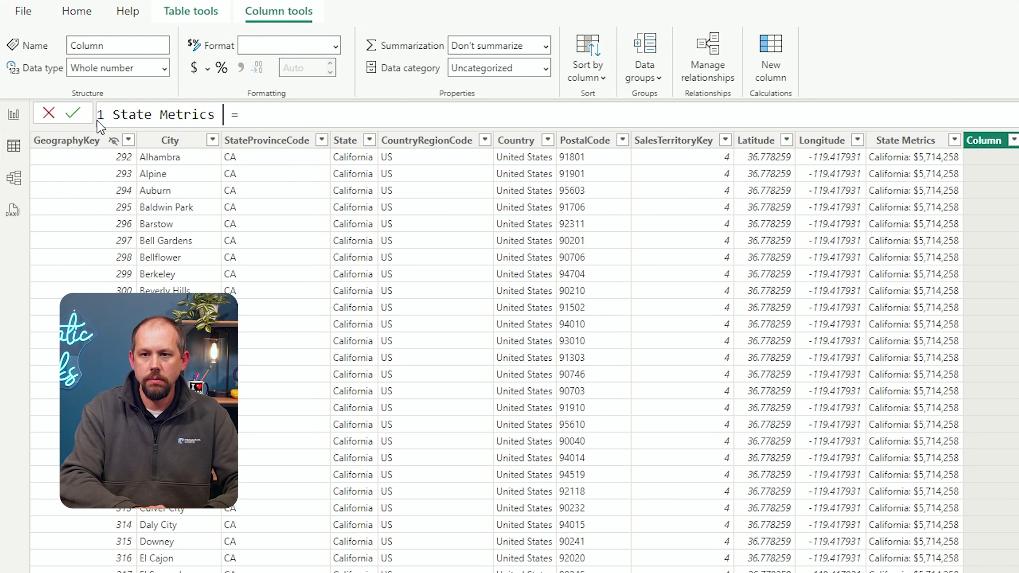
Begin the column's expression on a new line with the reference 'Geography'[State].
key("End")
key("shift+Return")
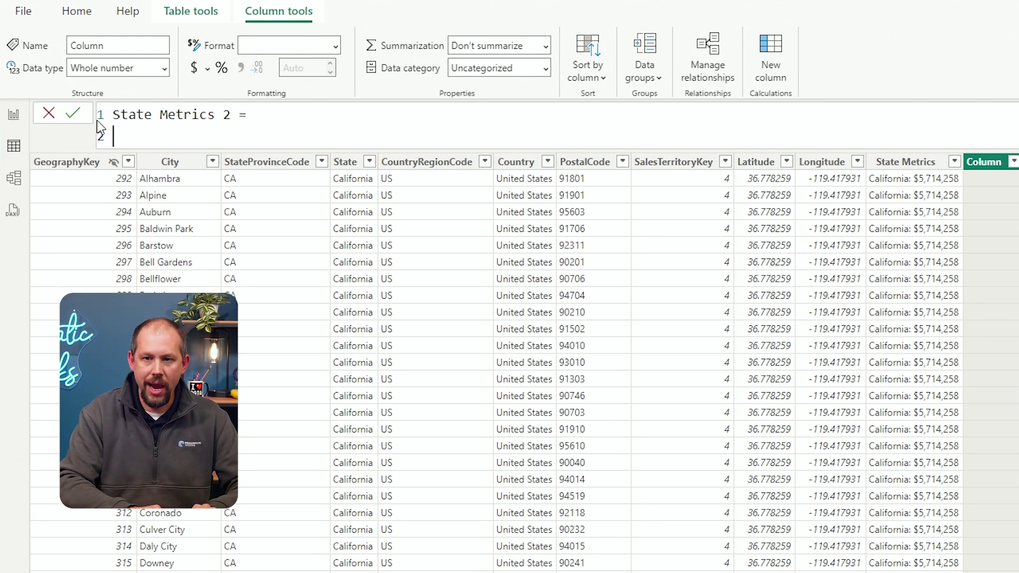
type("'ge")
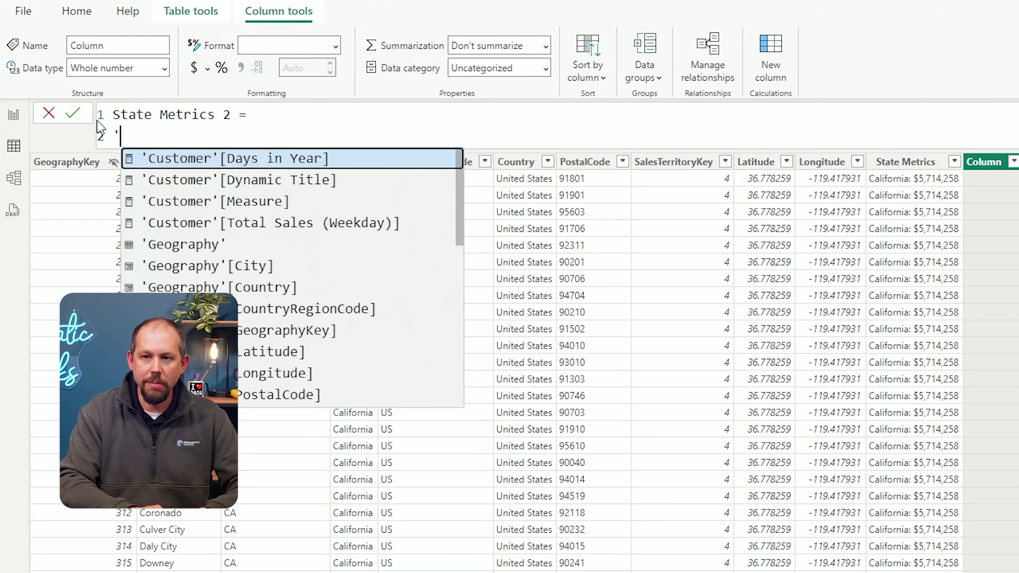
key("Down")
key("Down")
key("Down")
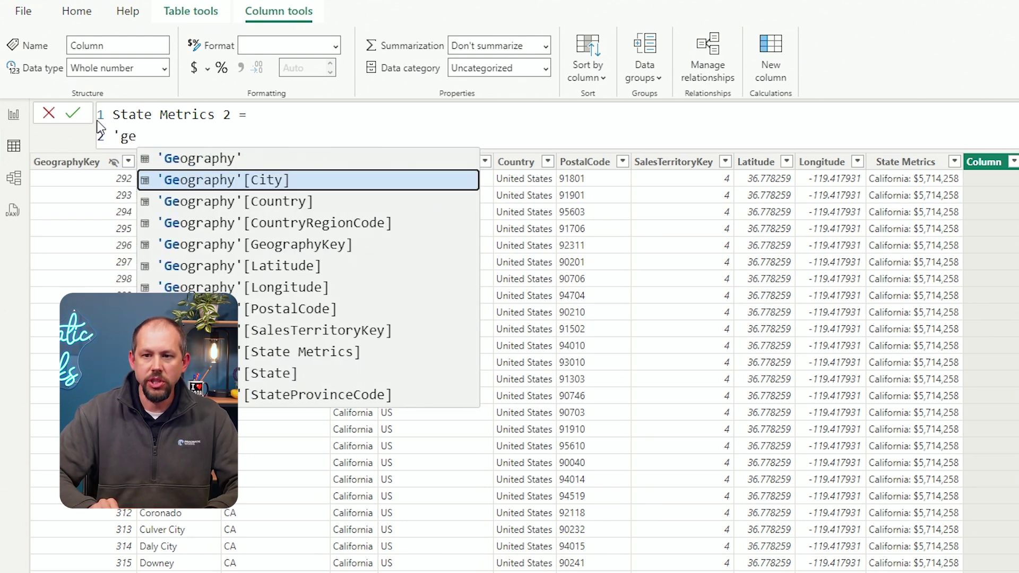
key("Down")
key("Down")
key("Down")
key("Down")
key("Down")
key("Down")
key("Down")
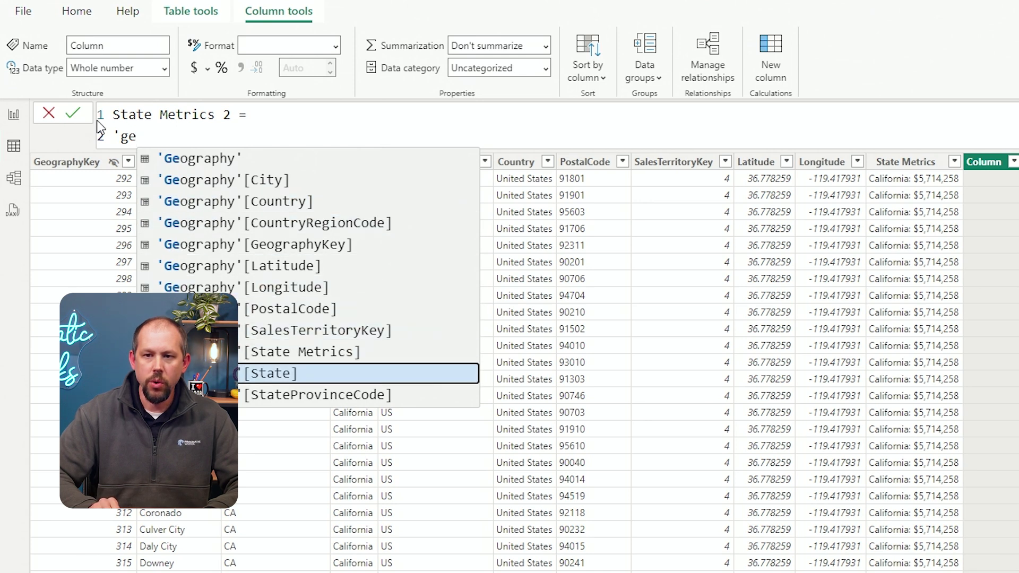
key("Tab")
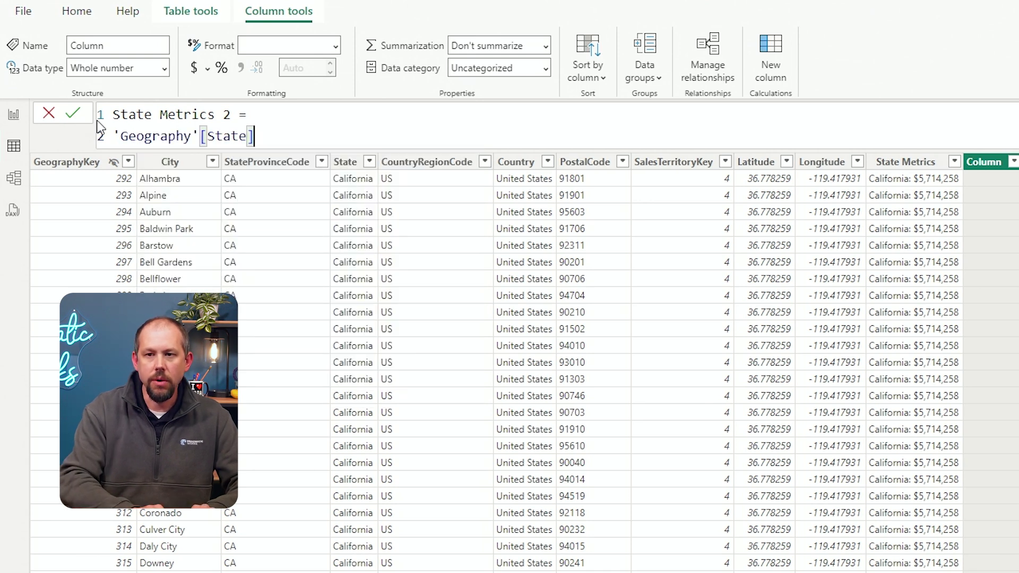
Append & ": " & after the State reference to concatenate a colon separator.
type("&")
key("shift+Return")
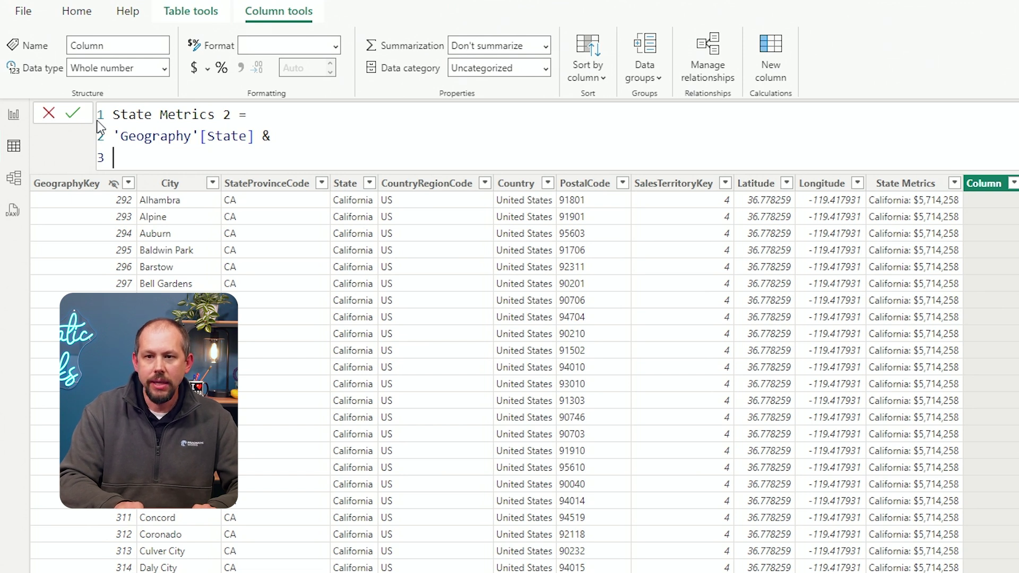
key("Up")
key("End")
type("\"")
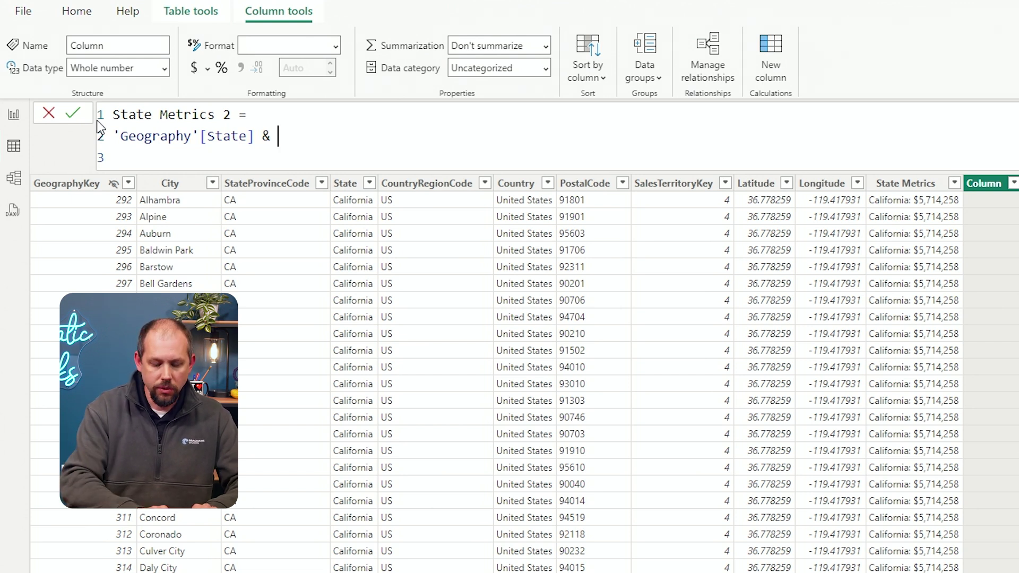
type(": ")
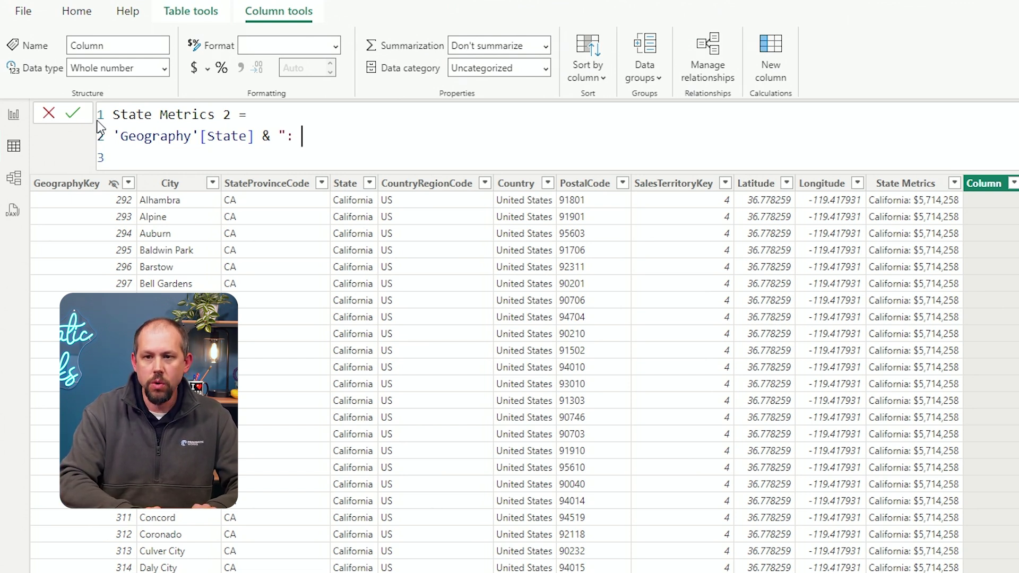
type("\" &")
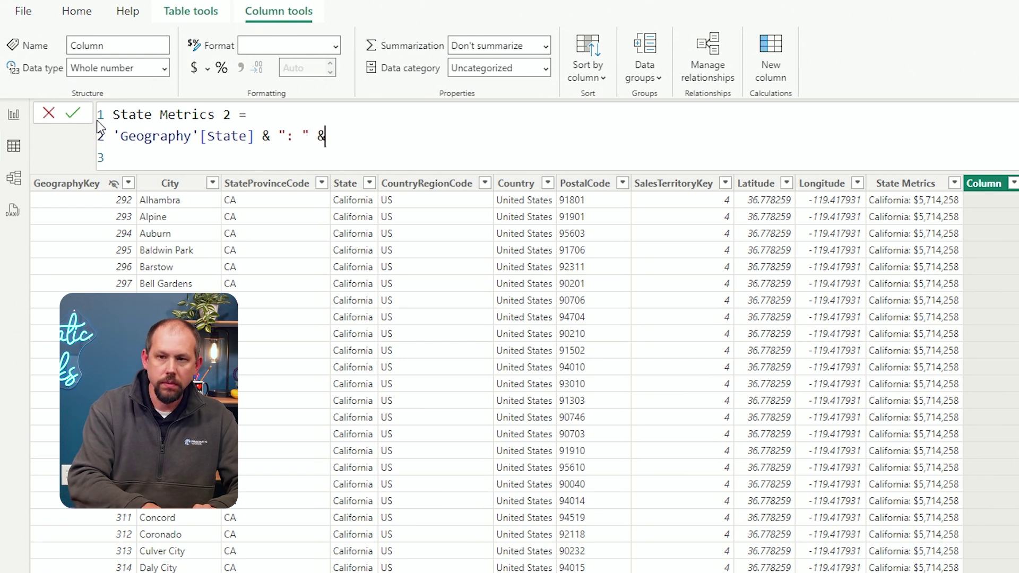
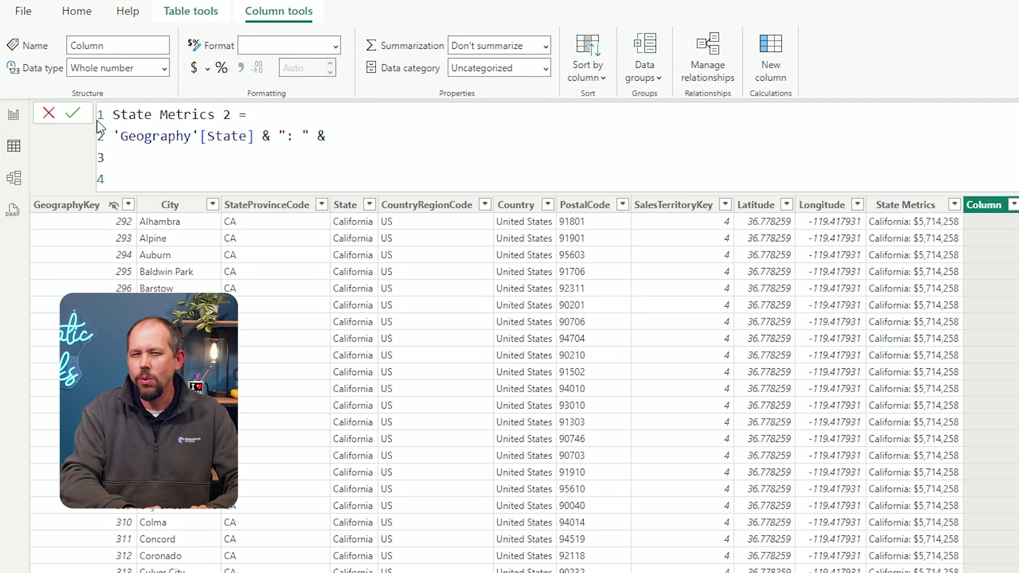
Continue the State Metrics 2 formula with a CALCULATE function whose expression is the SUM of 'Internet Sales'[Sales Amount].
type("calculate")
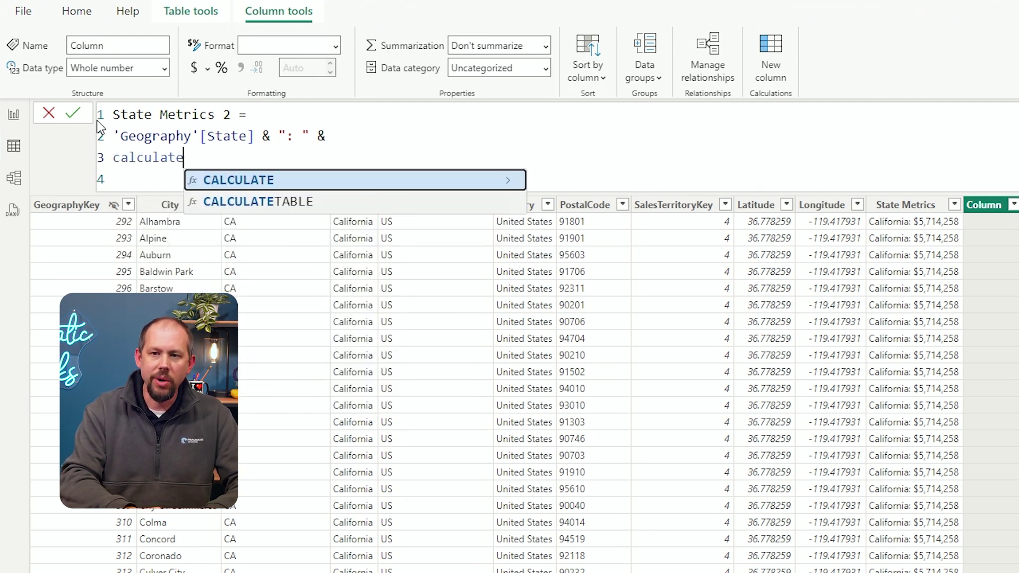
key("Tab")
key("shift+Return")
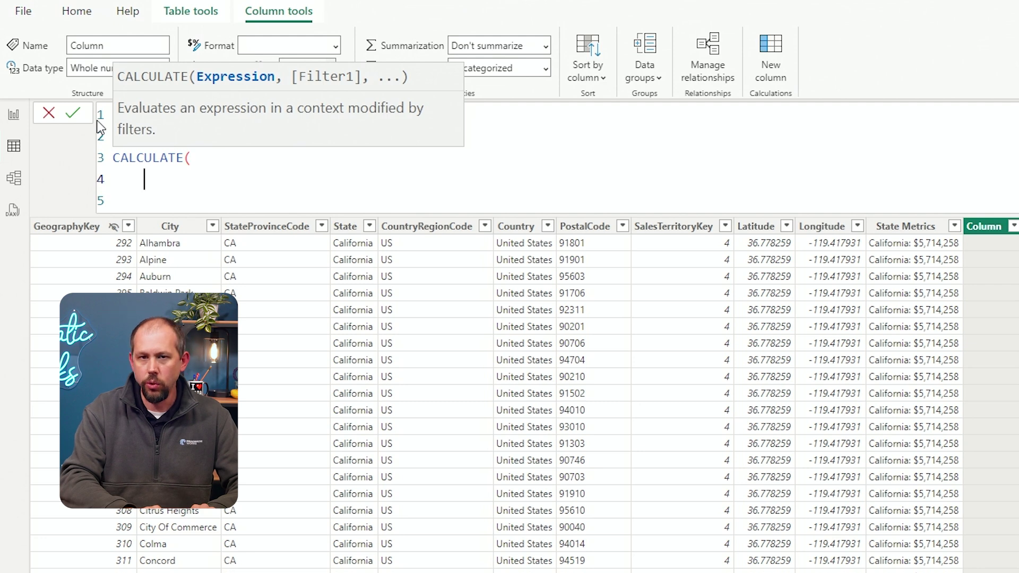
type("sum(")
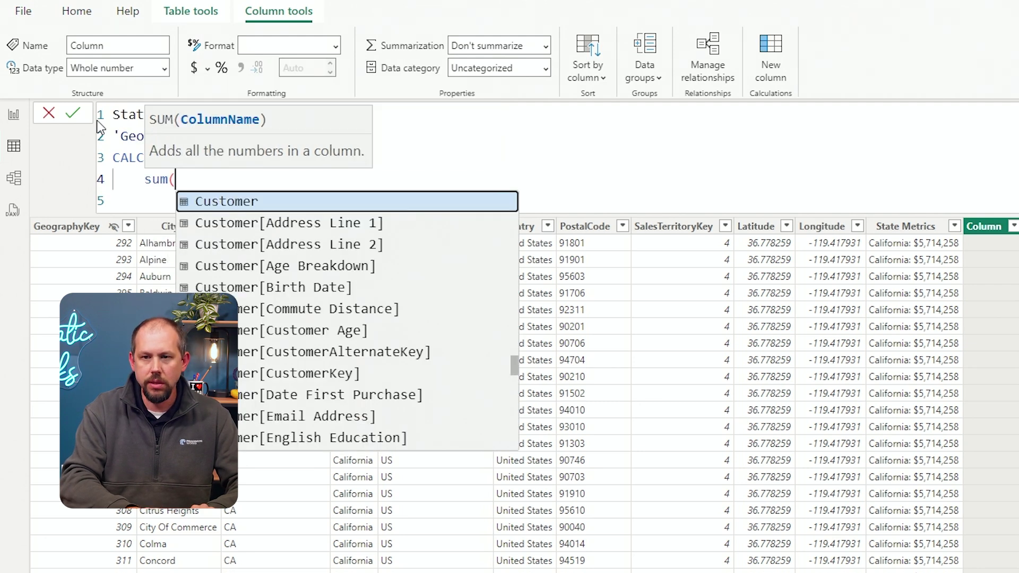
type("'inter")
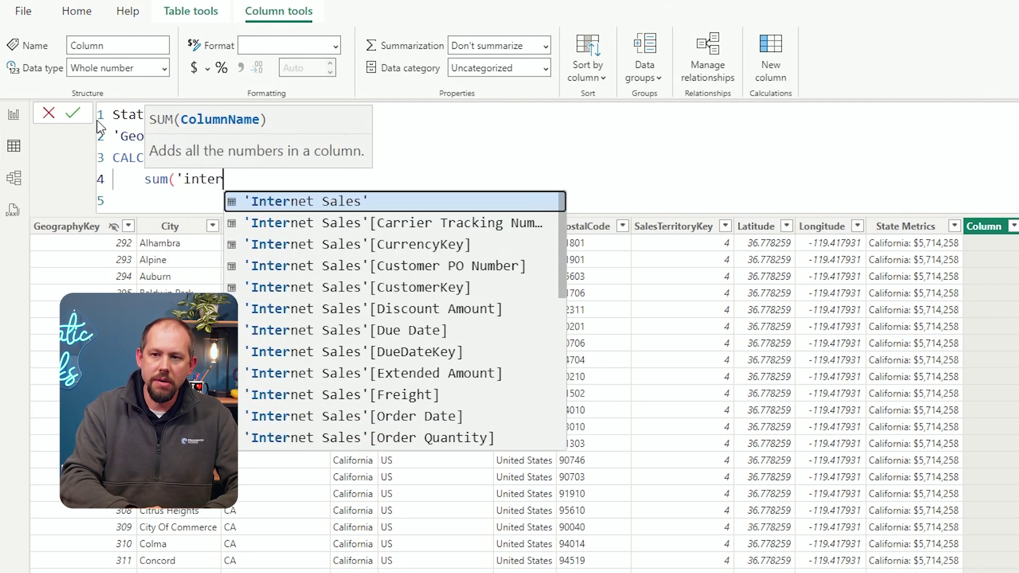
key("Tab")
type("[sales")
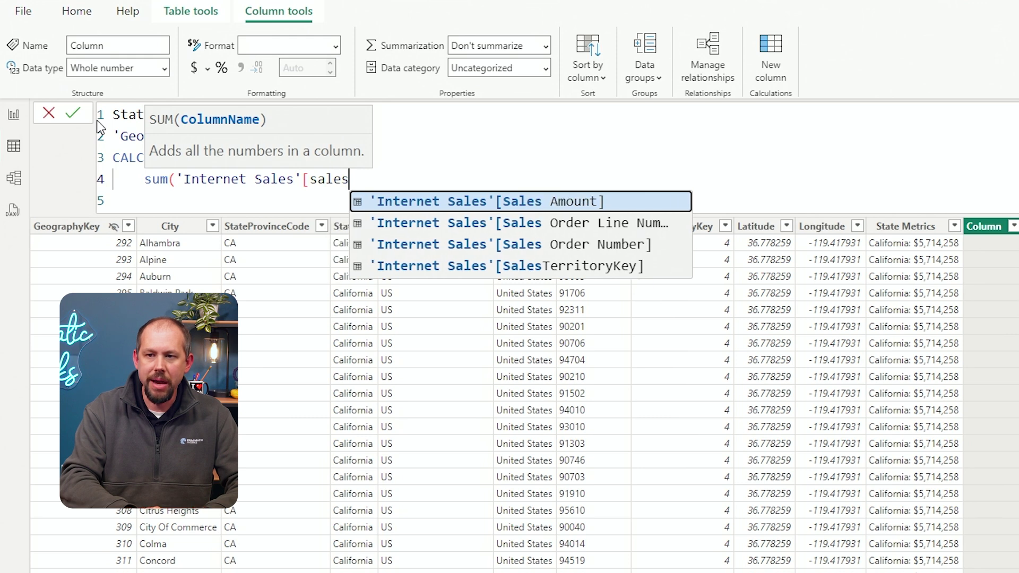
key("Tab")
type(")")
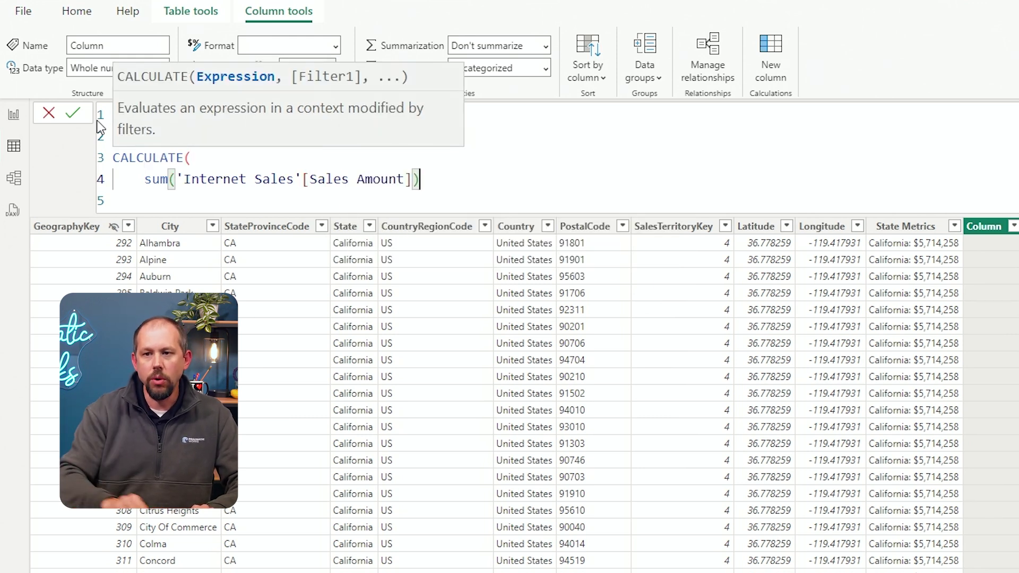
Add an ALLEXCEPT filter argument to CALCULATE on its own line, with 'Geography' as its table.
type(",")
key("shift+Return")
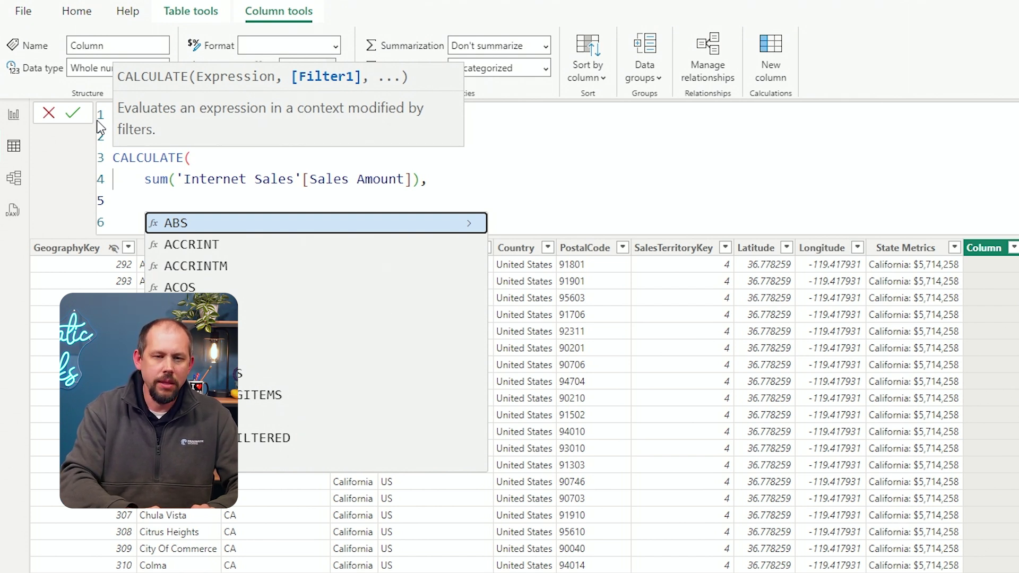
type("alle")
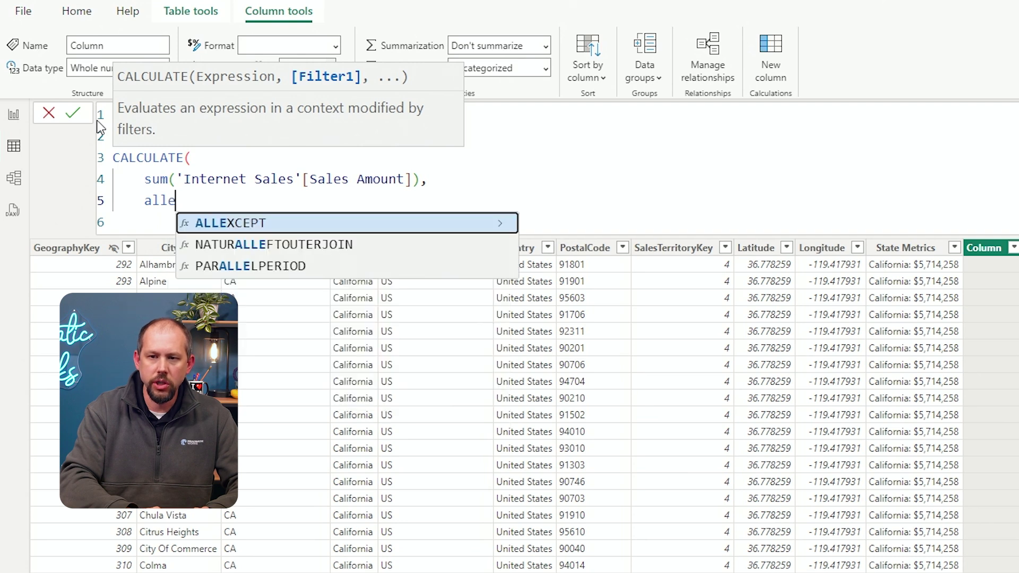
type("xcept")
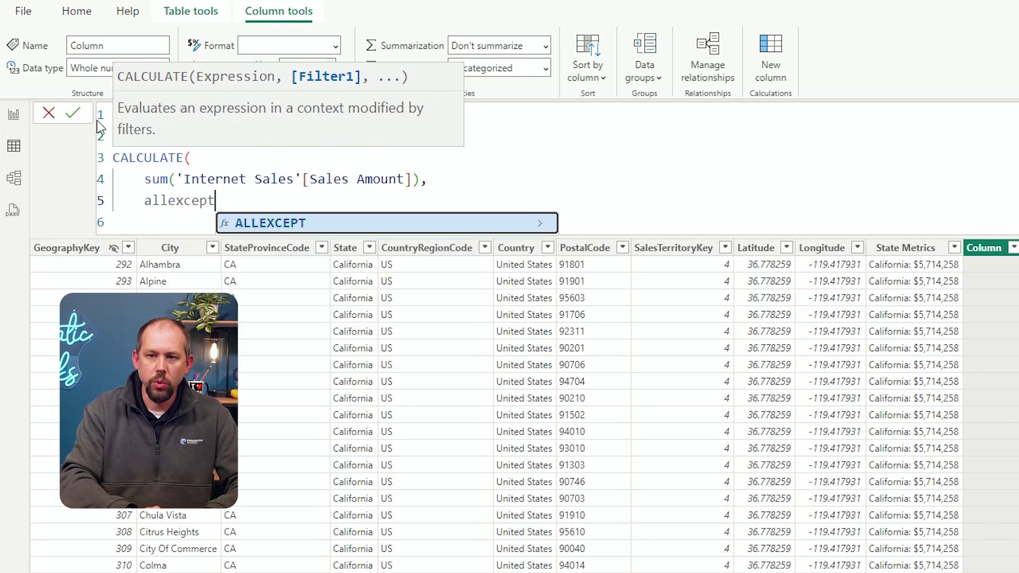
key("Tab")
type("'")
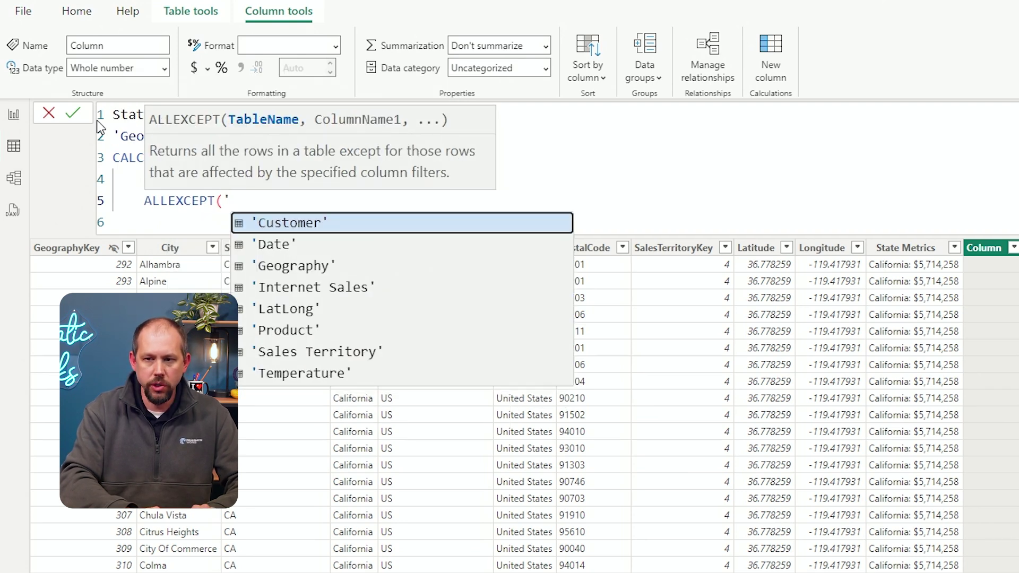
key("Down")
key("Down")
key("Tab")
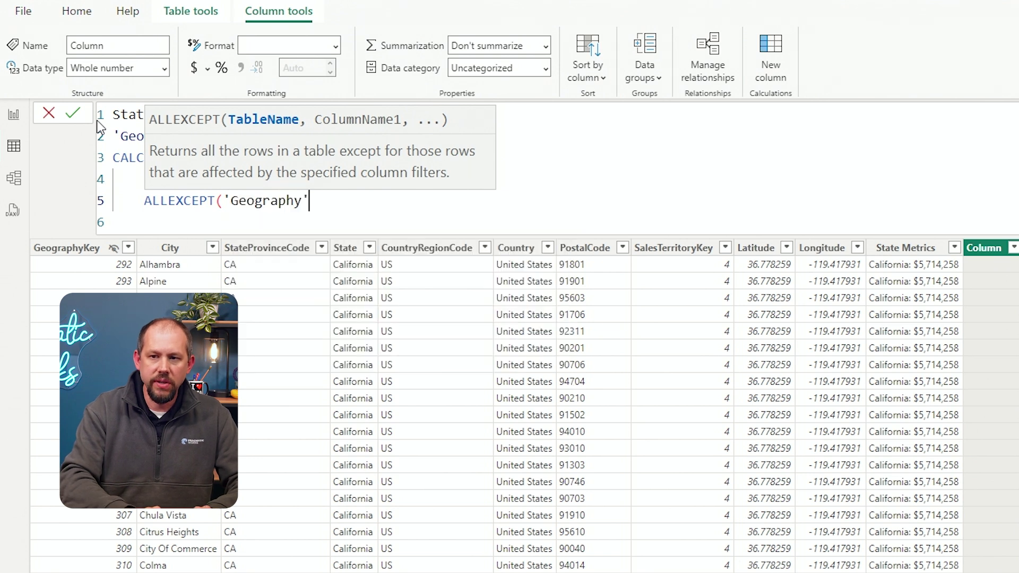
Give ALLEXCEPT the column 'Geography'[State] as its second argument.
type(", '")
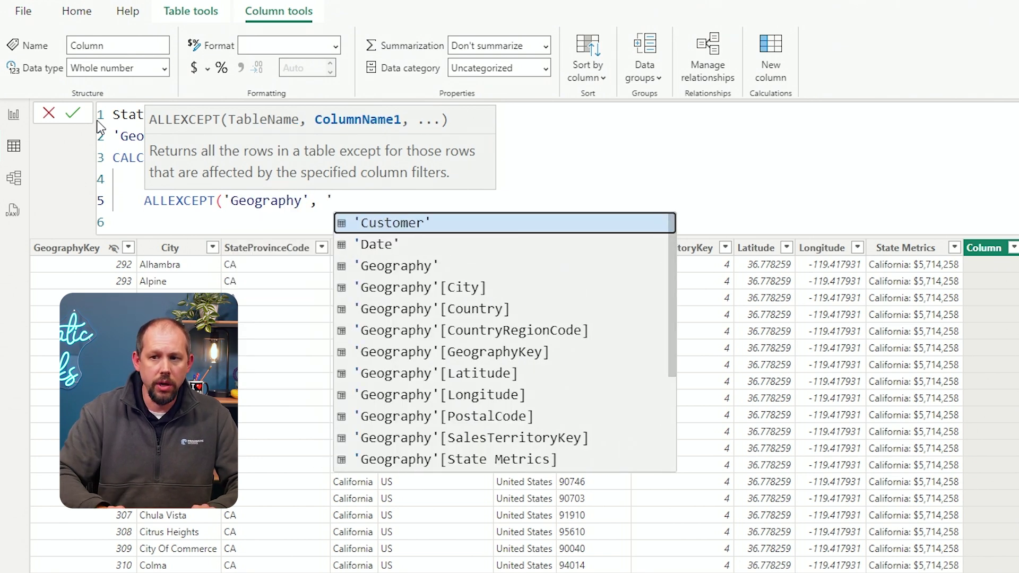
key("Down")
key("Down")
key("Down")
key("Down")
key("Down")
key("Down")
key("Down")
key("Down")
key("Down")
key("Down")
key("Down")
key("Down")
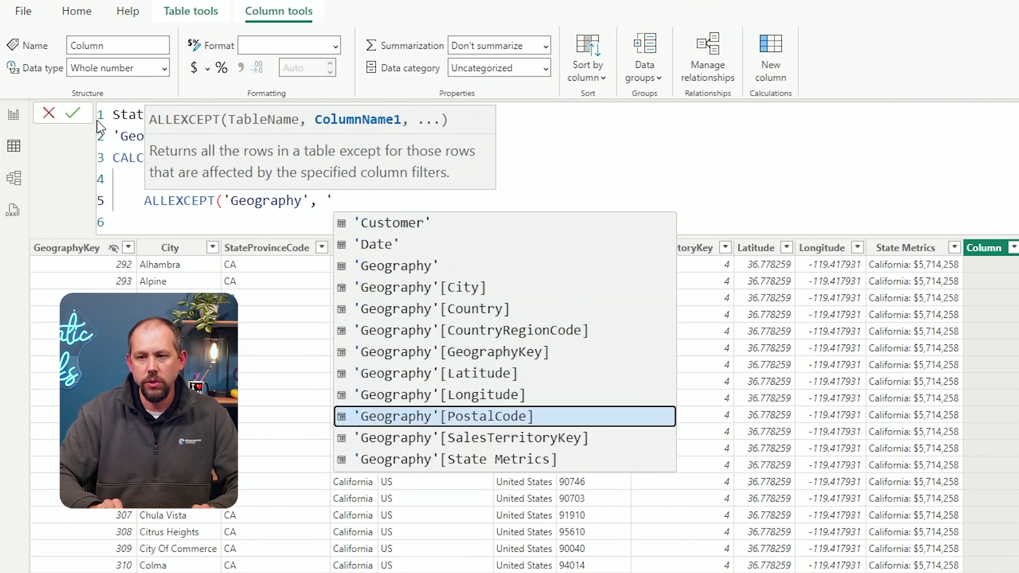
key("Down")
key("Up")
key("Tab")
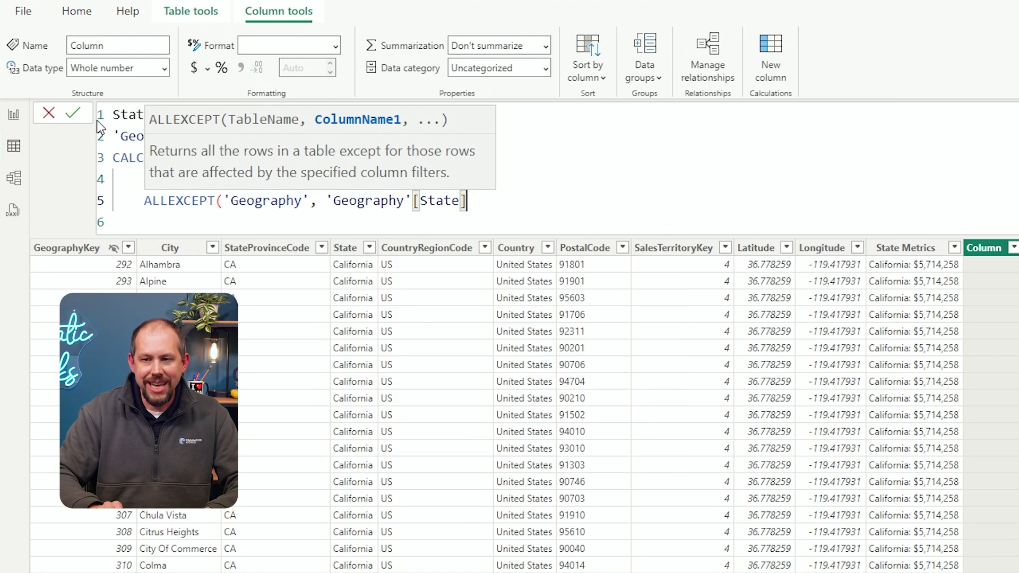
Close the ALLEXCEPT and CALCULATE functions, commit the formula, and look over the rows of the State Metrics 2 column.
type("))")
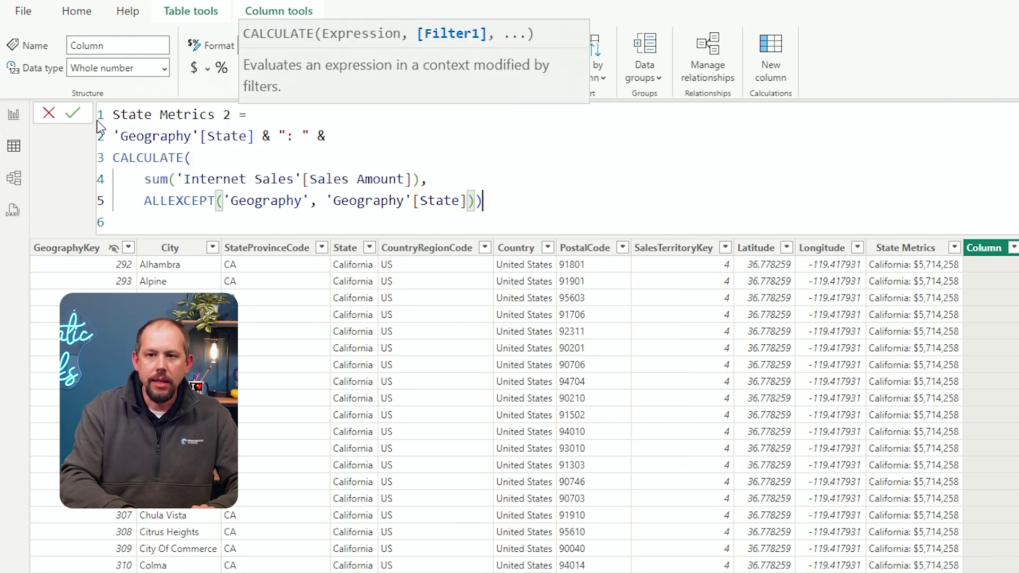
key("Return")
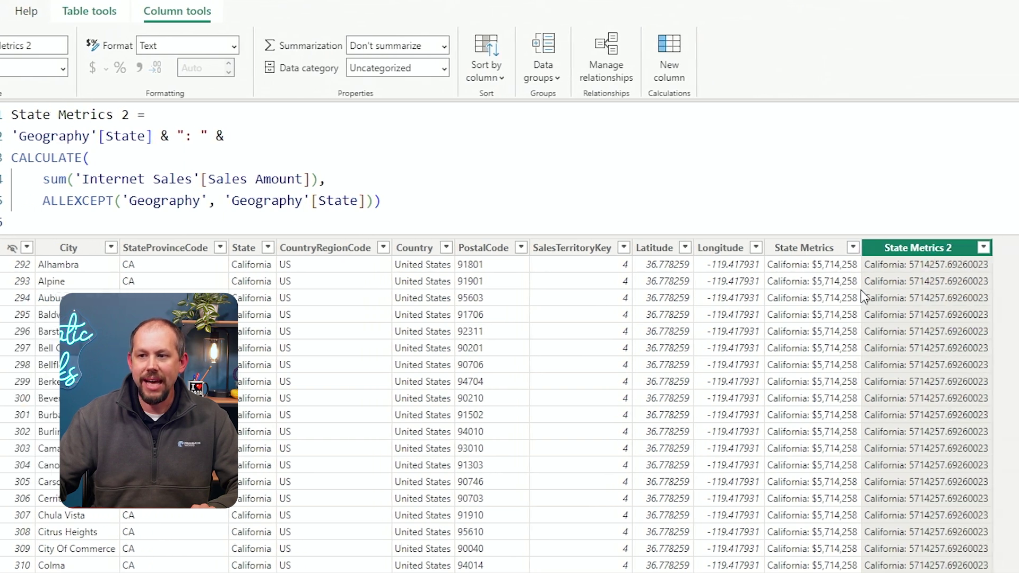
scroll(882, 478, "down", 15)
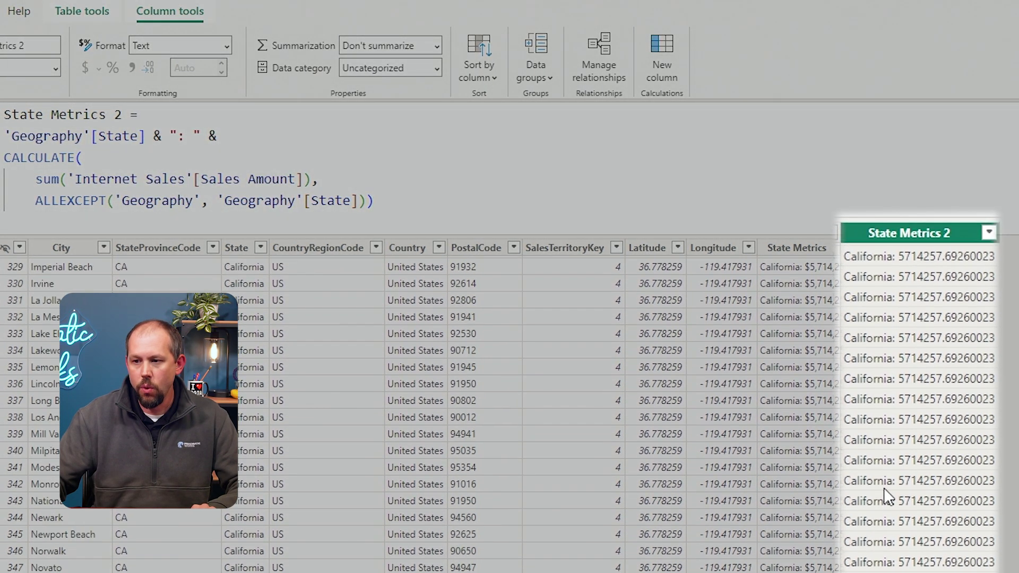
scroll(876, 493, "up", 15)
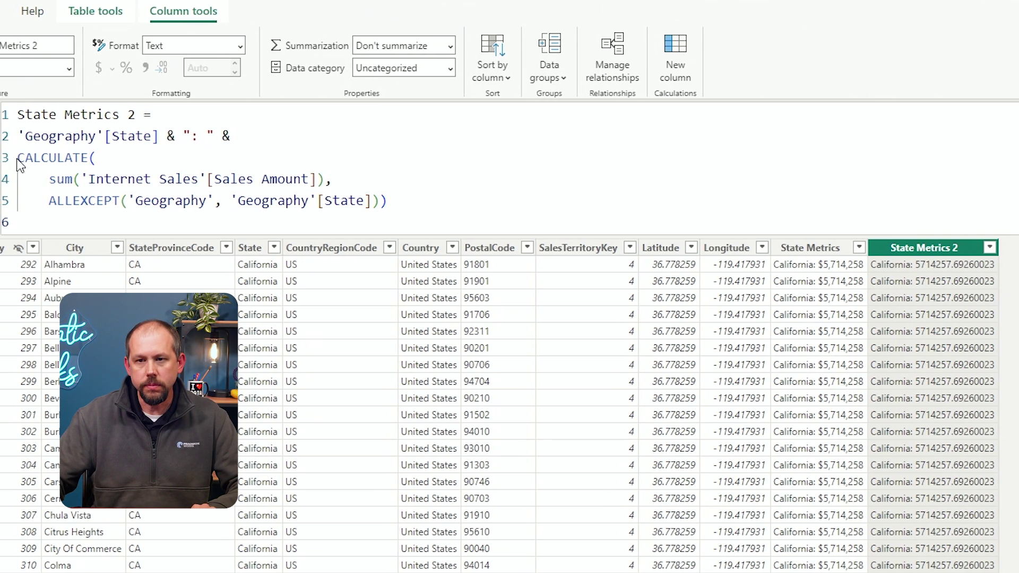
Insert a blank line above CALCULATE in the formula and indent the whole CALCULATE block one level.
left_click(28, 158)
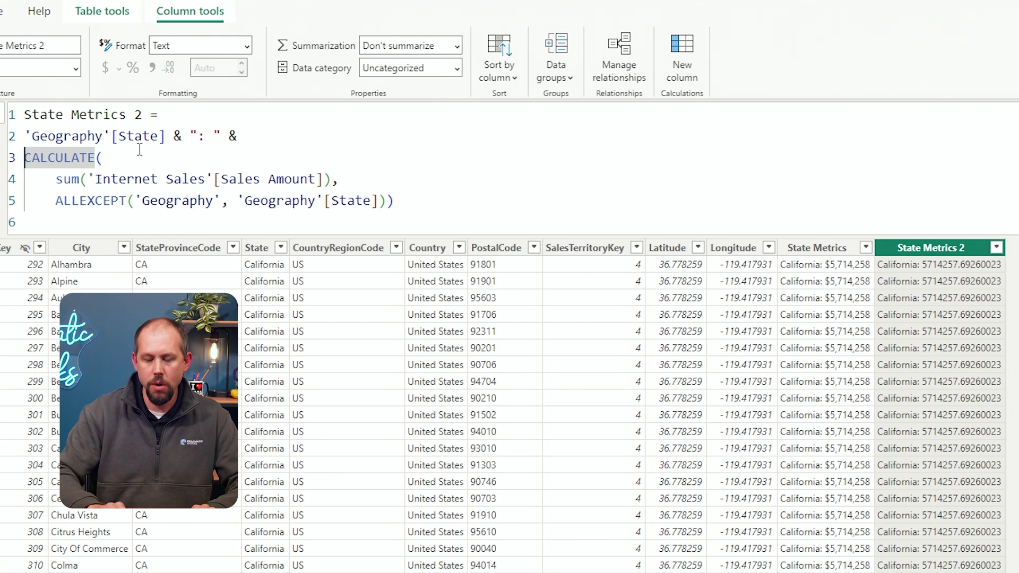
key("Return")
key("shift+Down")
key("shift+Down")
key("shift+Down")
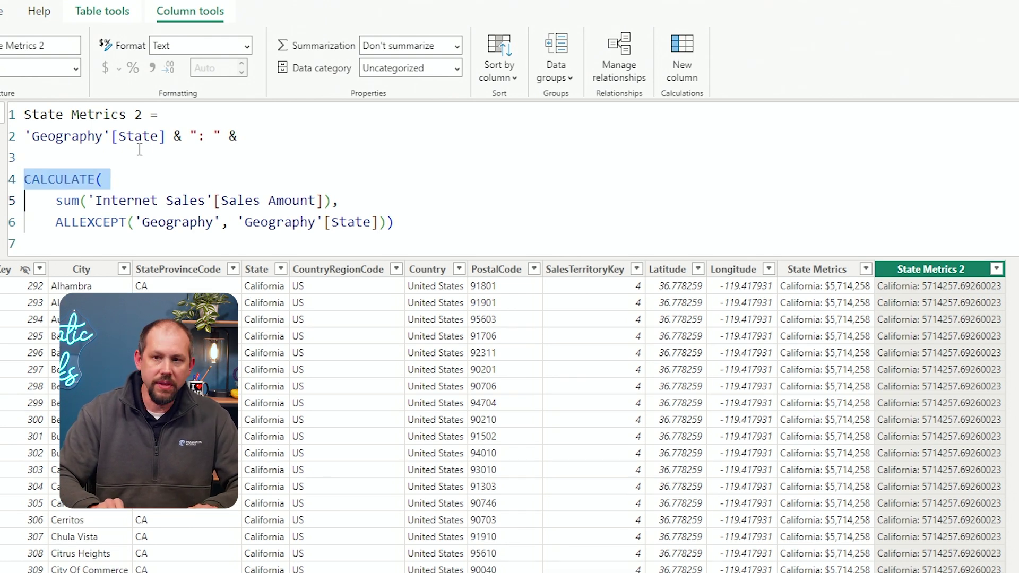
key("Tab")
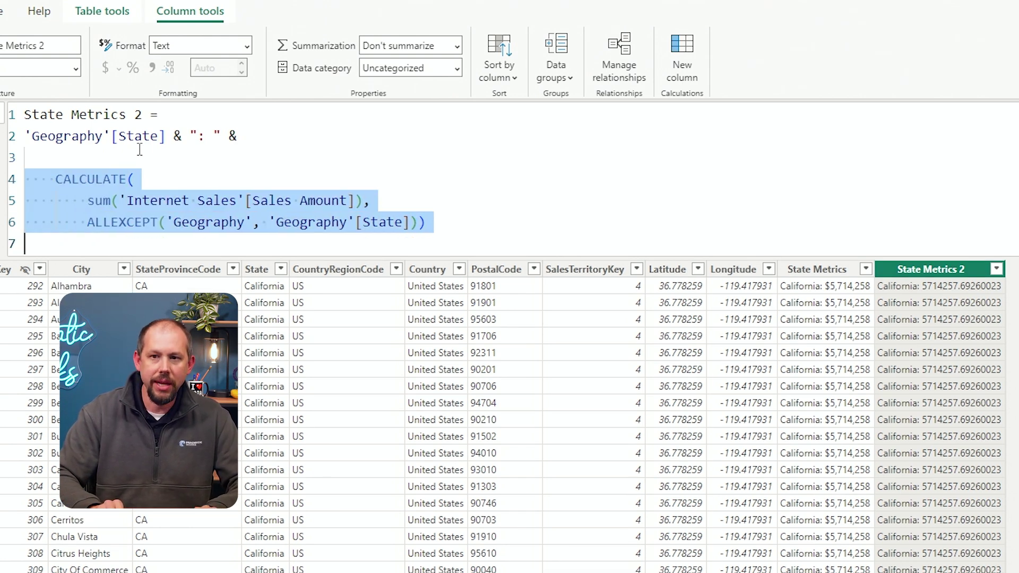
Start a FORMAT function on a new line above the CALCULATE block and place the cursor at the end of the ALLEXCEPT line.
left_click(139, 150)
key("Return")
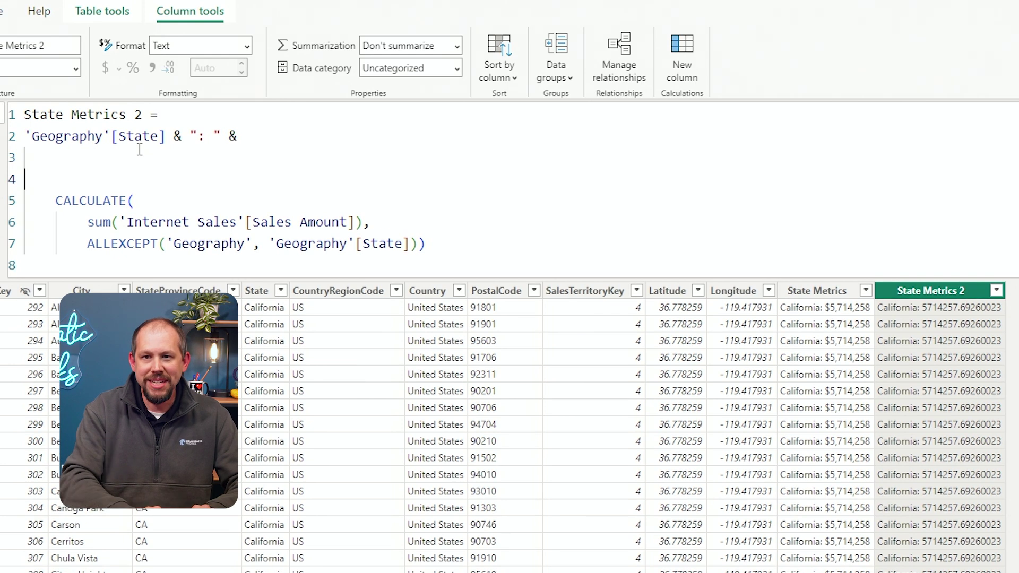
type("form")
key("Tab")
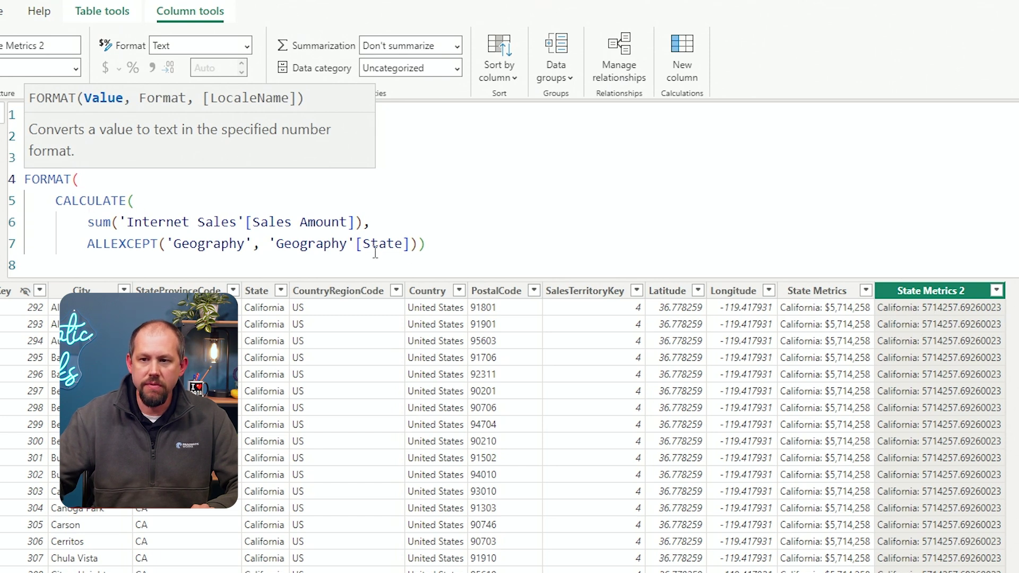
left_click(433, 250)
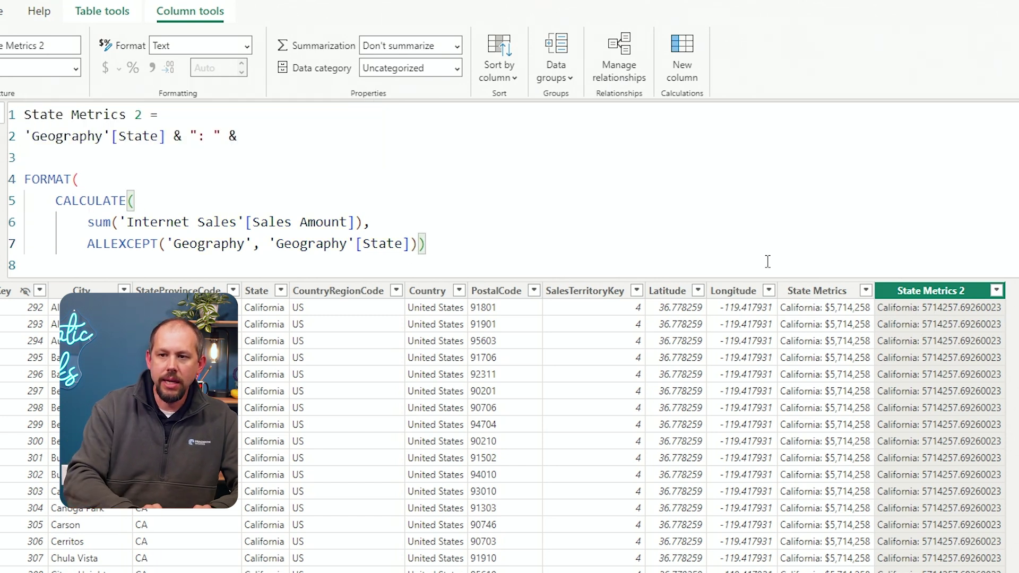
type(",")
key("BackSpace")
key("BackSpace")
key("BackSpace")
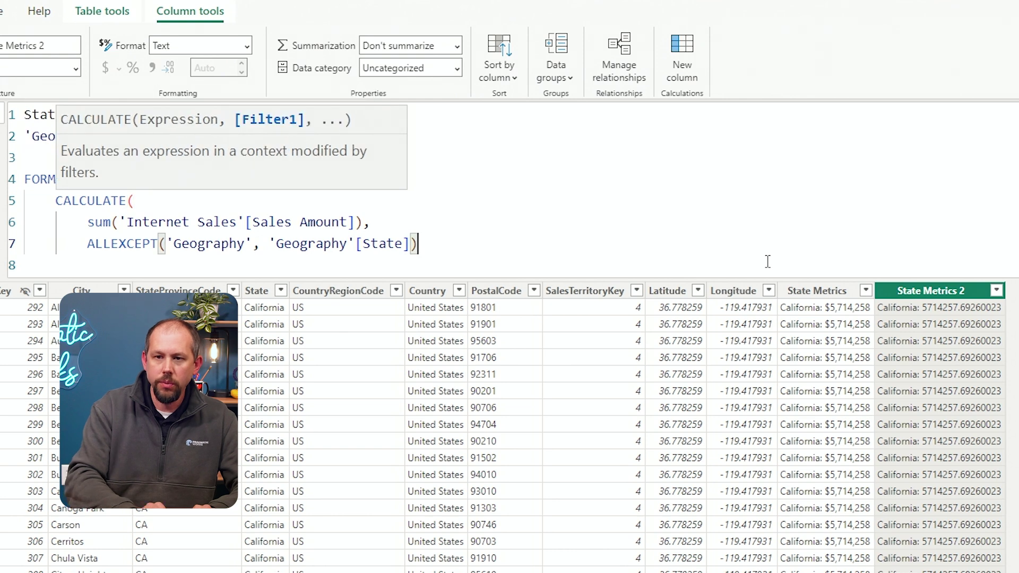
type(",")
key("shift+Return")
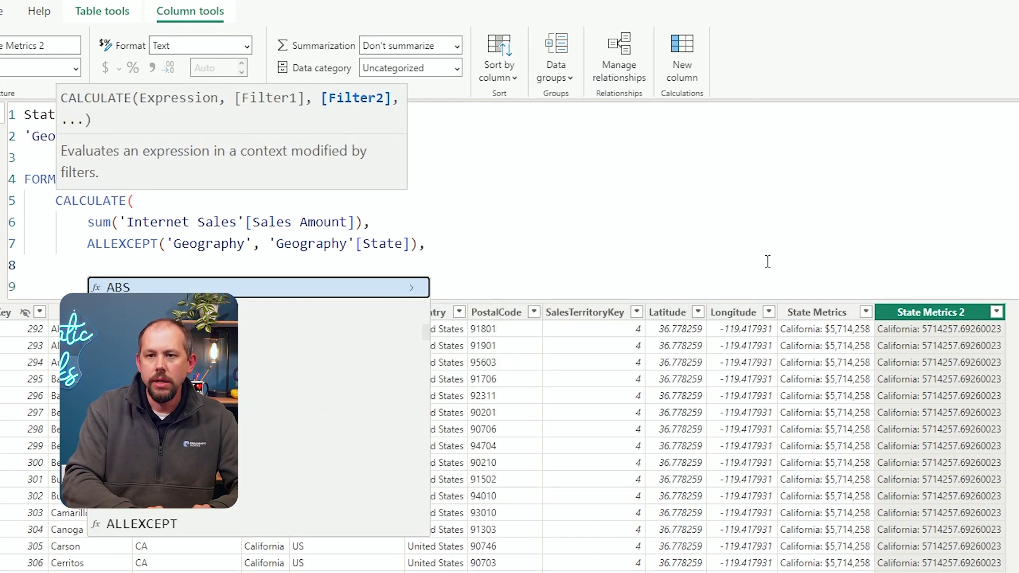
key("BackSpace")
key("BackSpace")
key("BackSpace")
key("BackSpace")
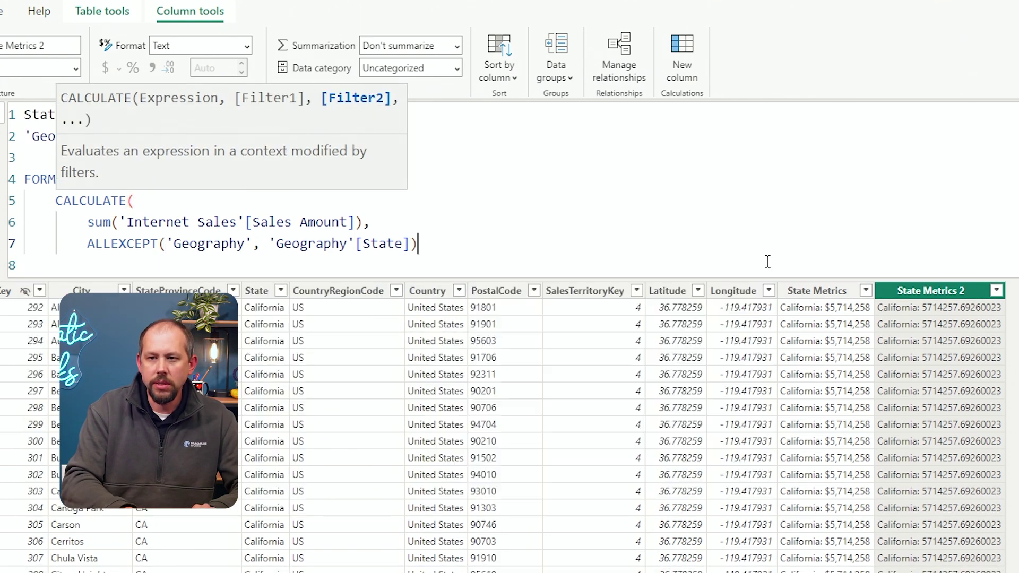
Close CALCULATE, add "$0,000" on a new line as FORMAT's format string, and commit the State Metrics 2 formula.
type("),")
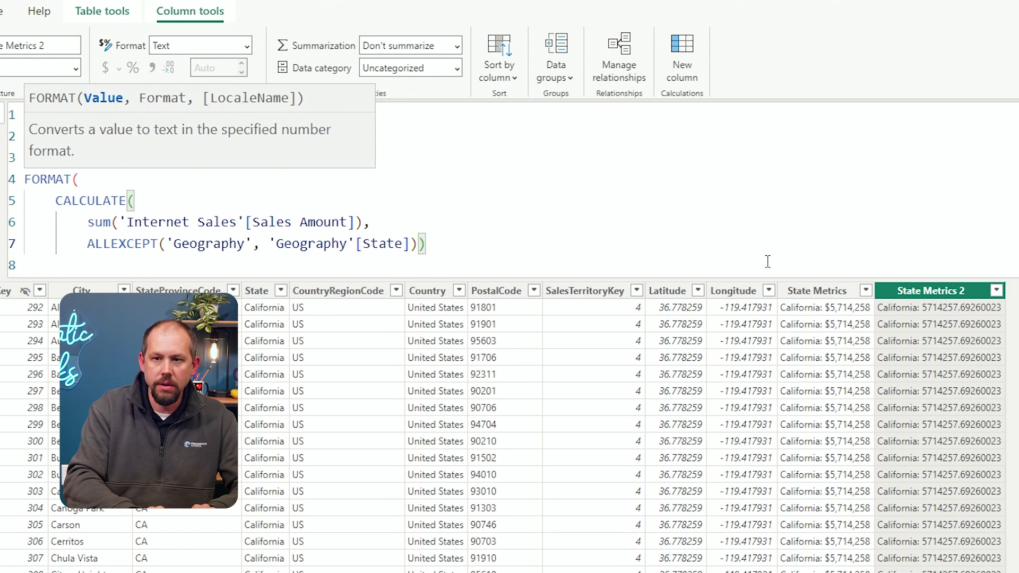
key("shift+Return")
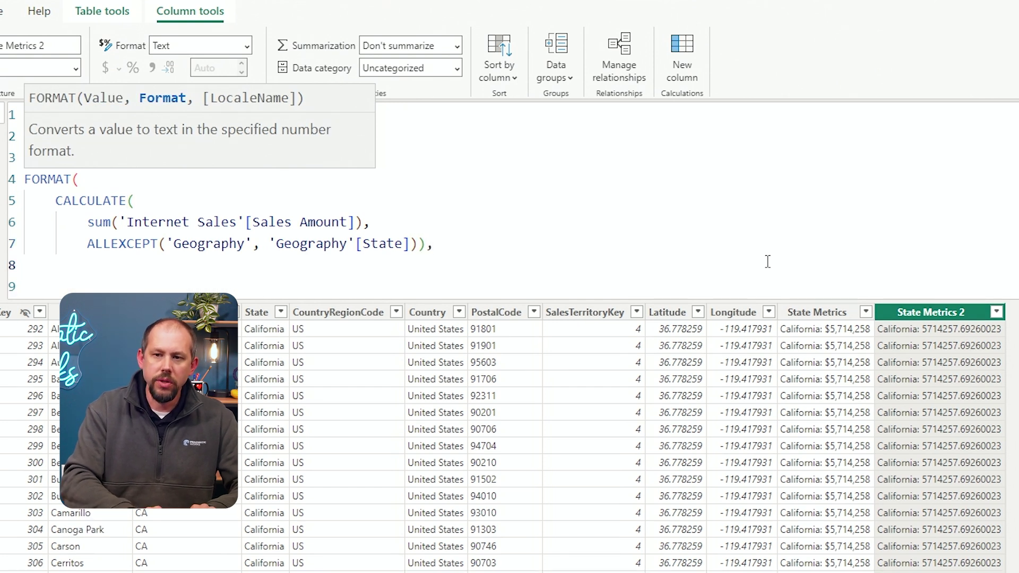
type("\"")
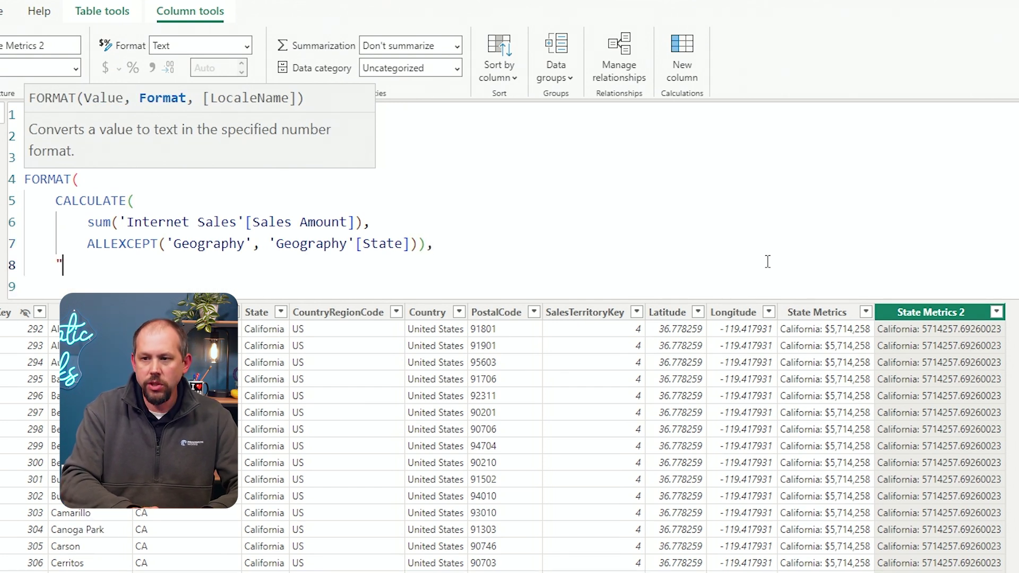
type("$0,00")
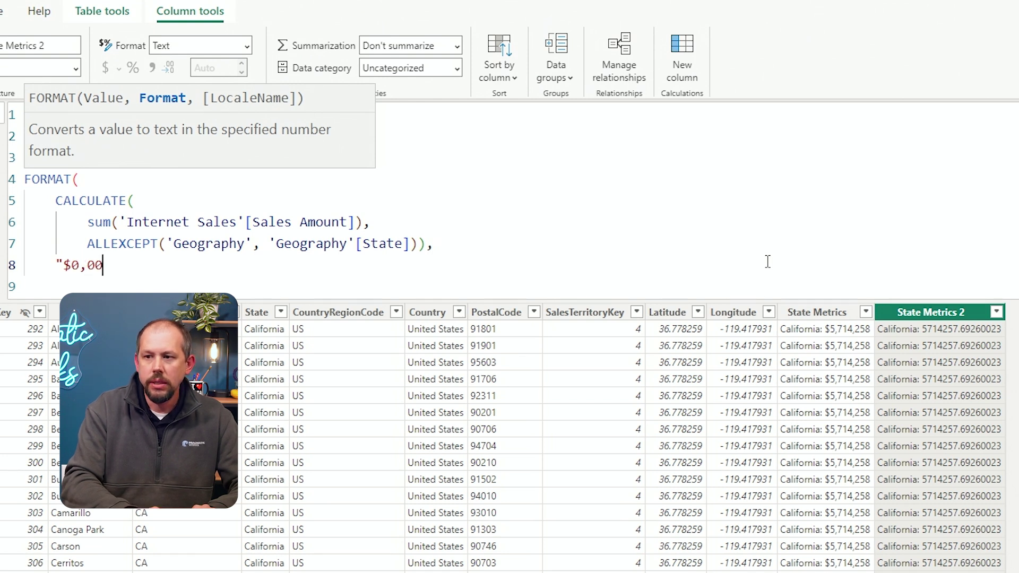
type("0")
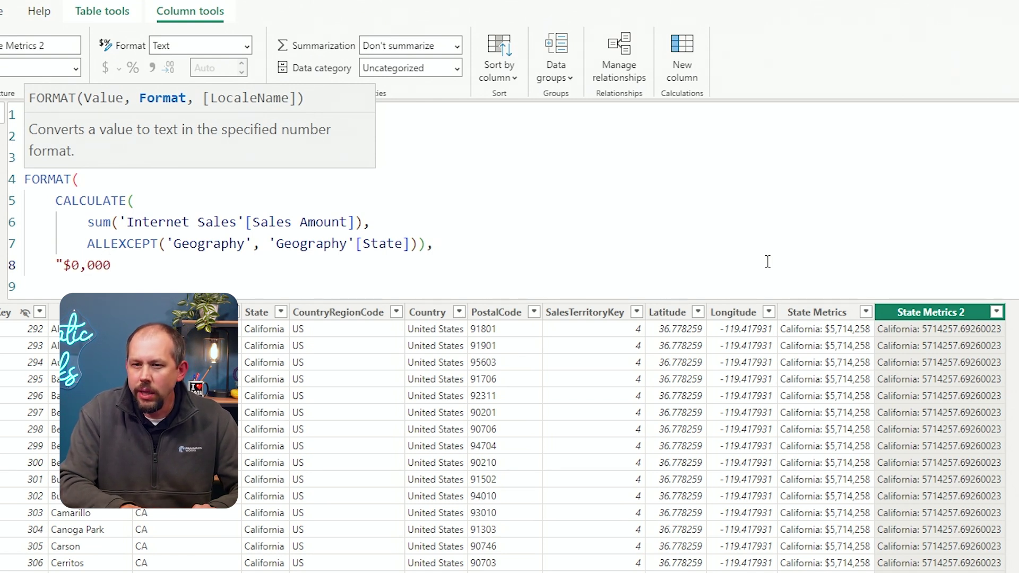
type("\"")
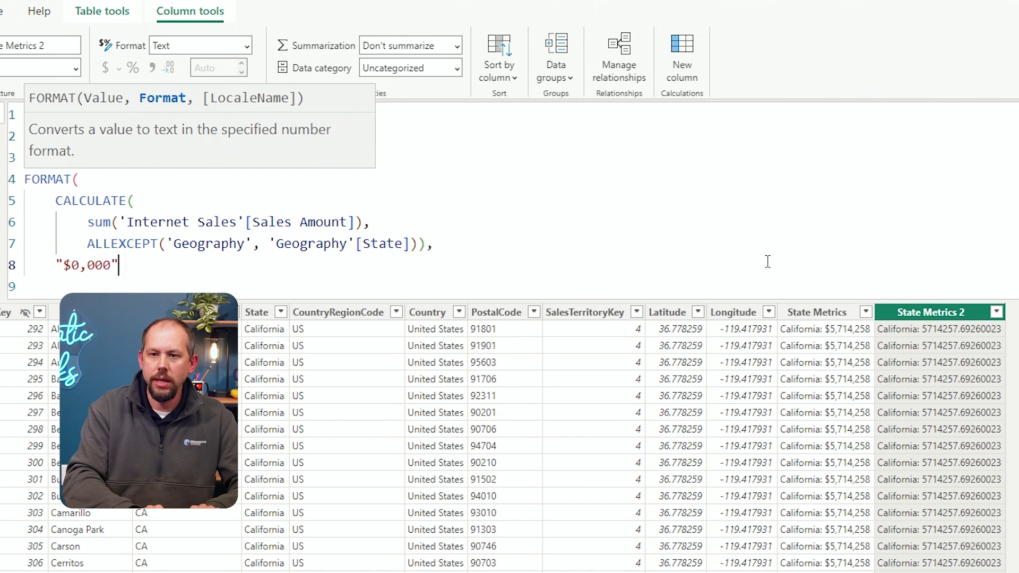
type(")")
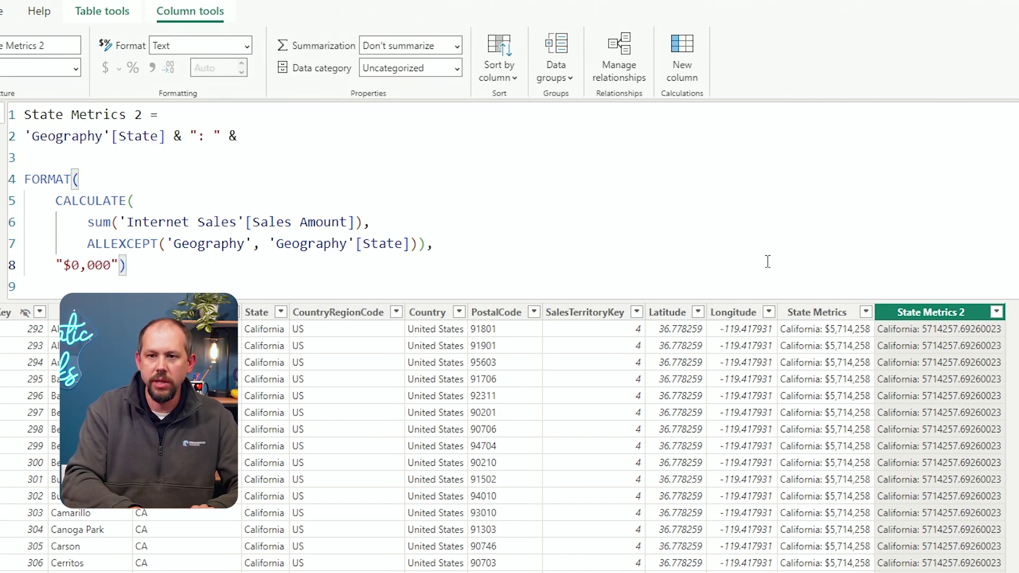
key("Return")
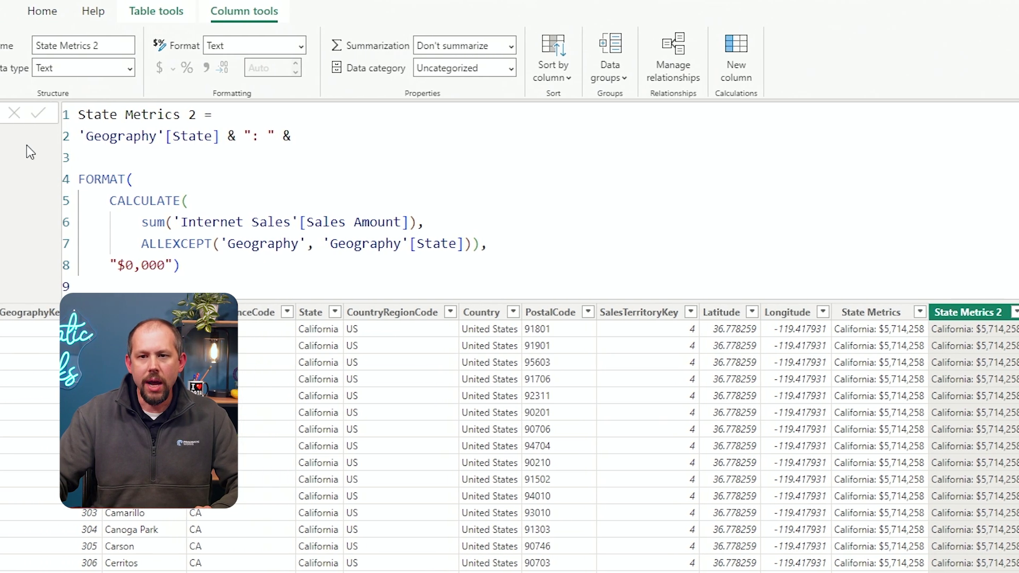
Return to the report page with the unlabelled Sales by State map and assign State Metrics 2 as the map's location.
left_click(12, 118)
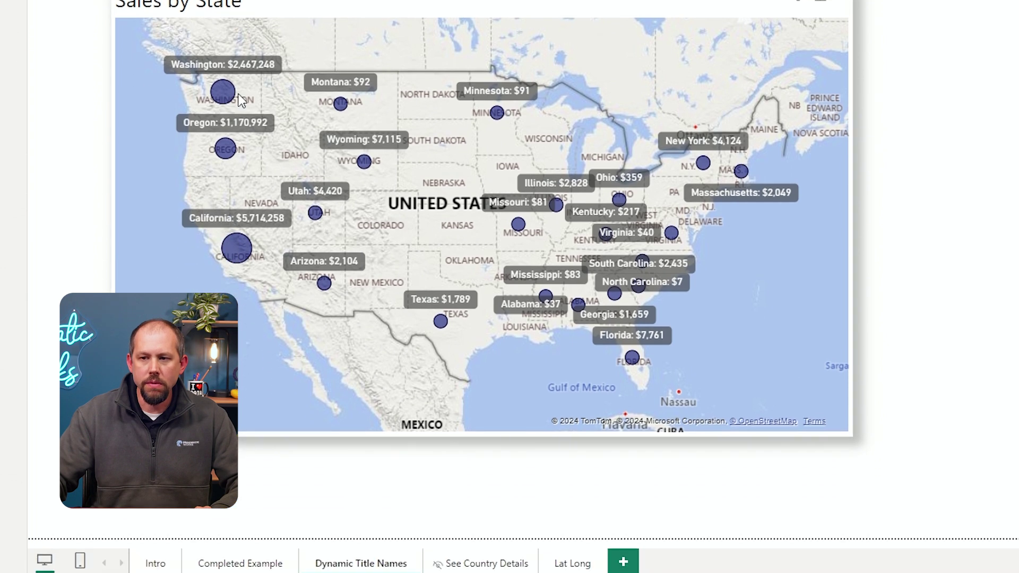
left_click(227, 555)
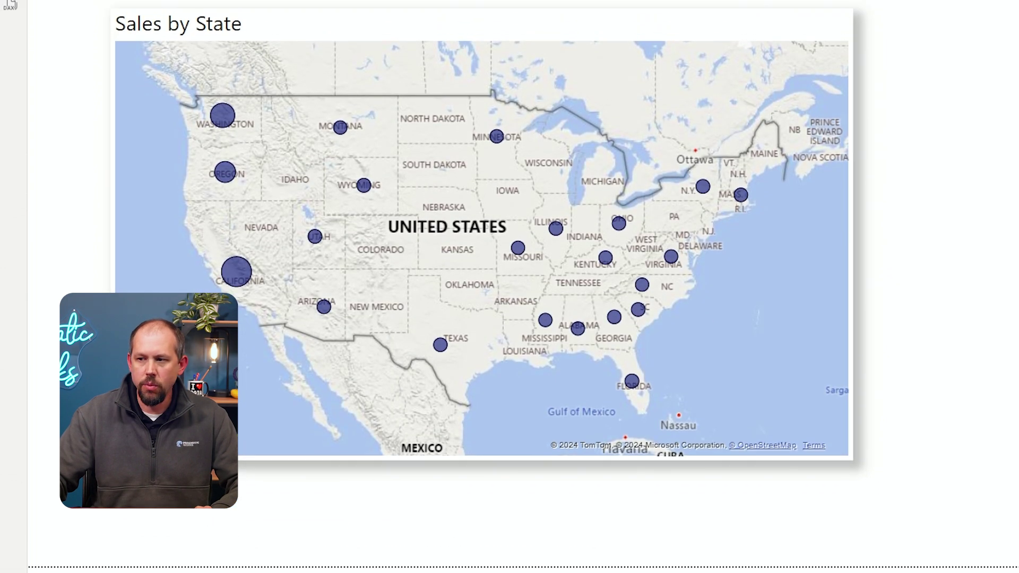
left_click(802, 299)
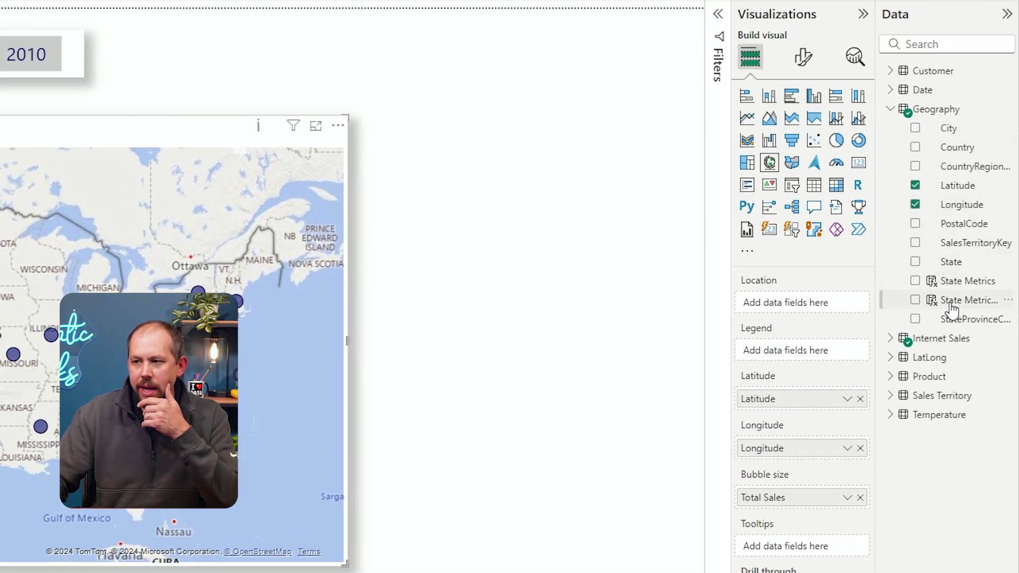
left_click_drag(948, 301, 803, 304)
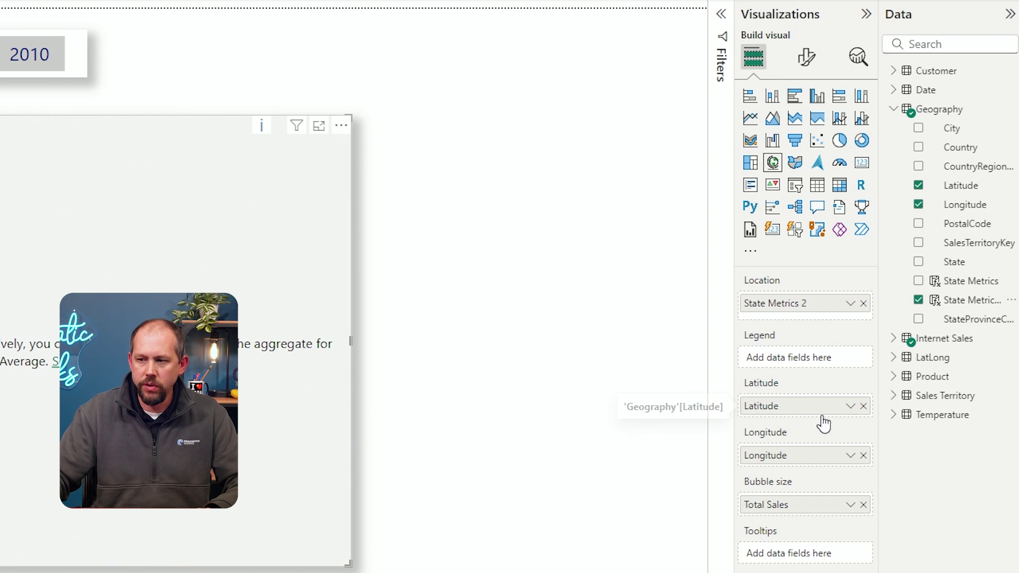
Set both the Latitude and Longitude fields of the Sales by State map to summarize by Average.
left_click(850, 407)
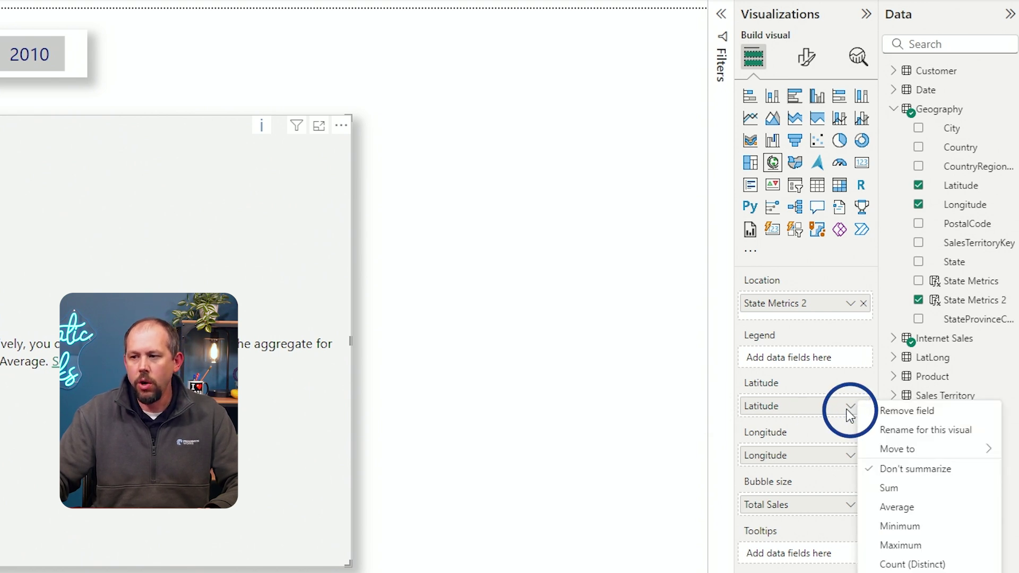
left_click(890, 508)
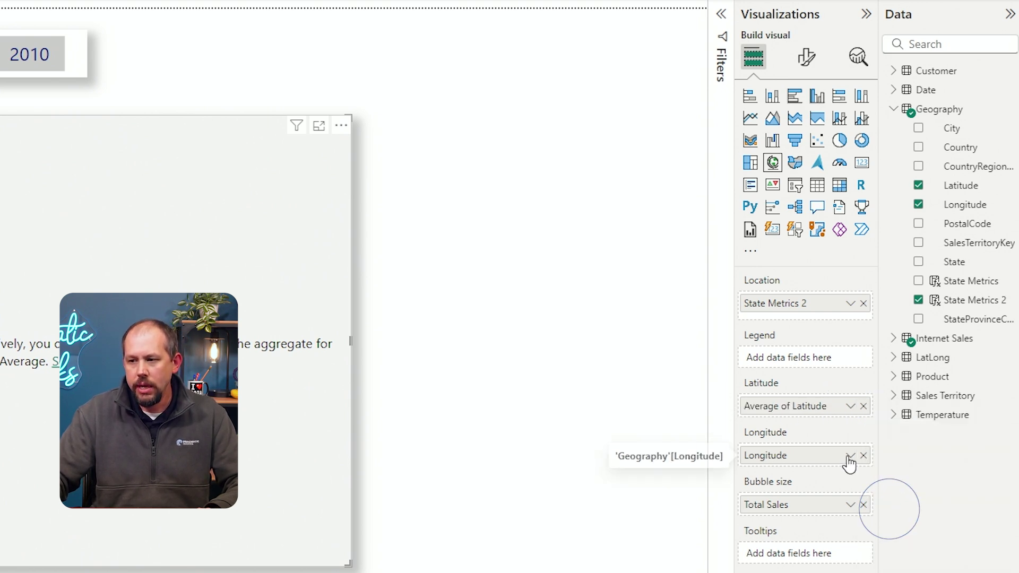
left_click(850, 456)
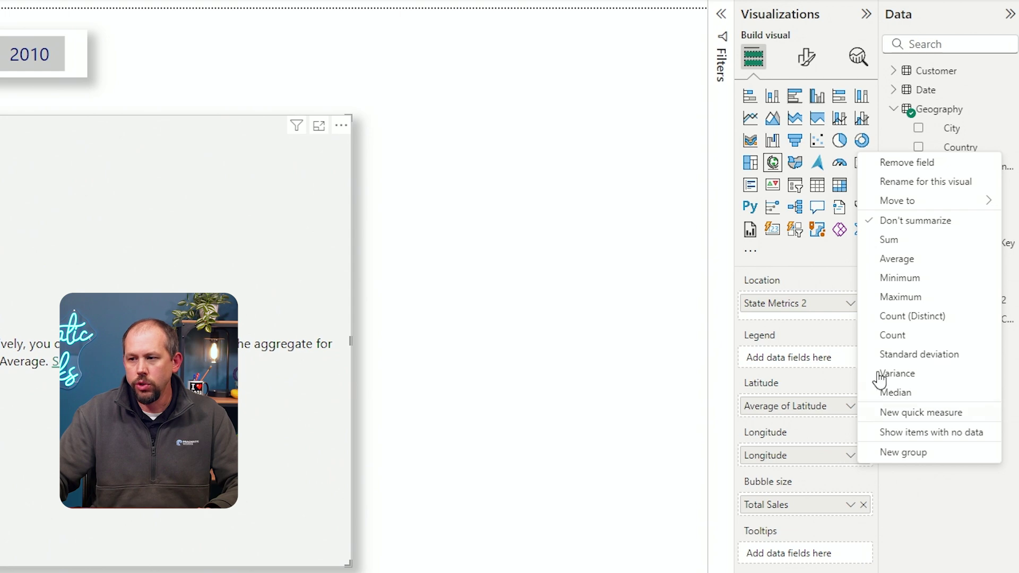
left_click(898, 260)
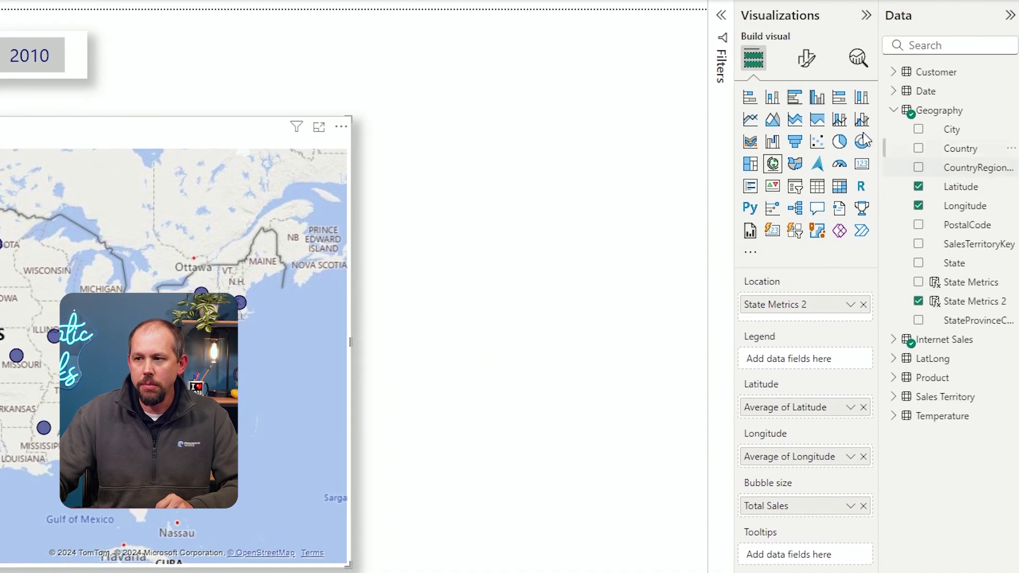
Turn on the map's category labels and filter the report page to the year 2007.
left_click(804, 57)
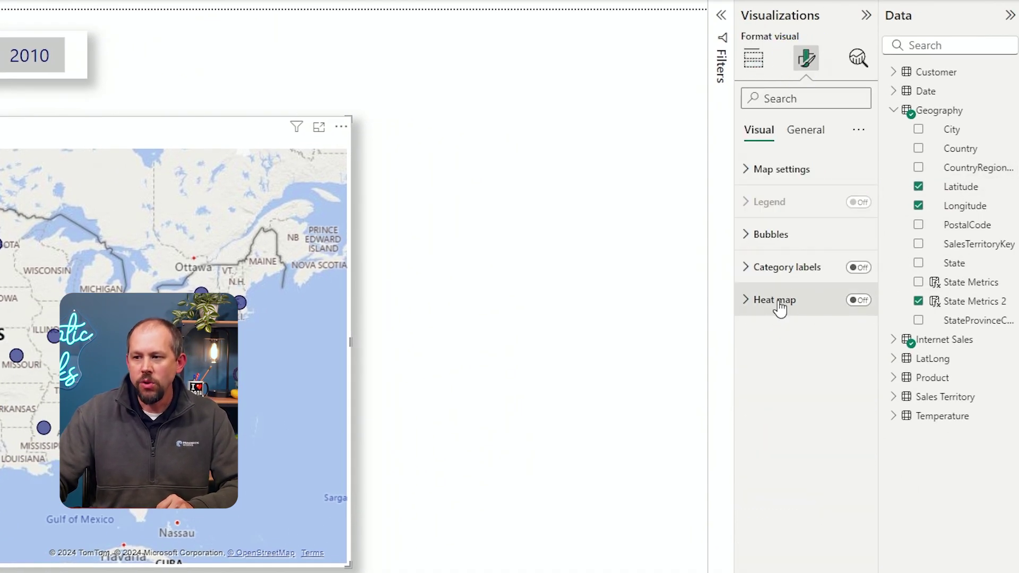
left_click(858, 267)
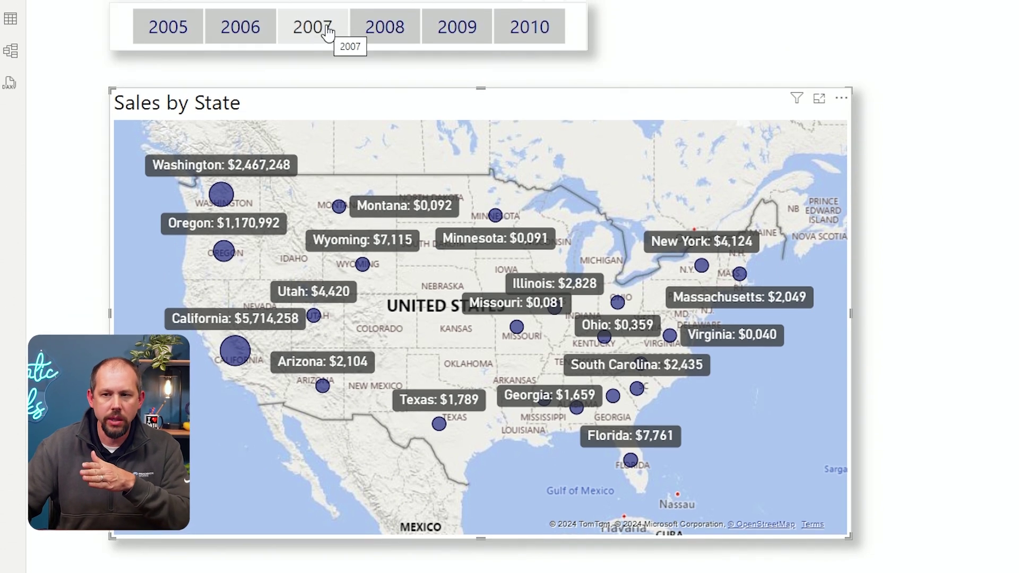
left_click(328, 33)
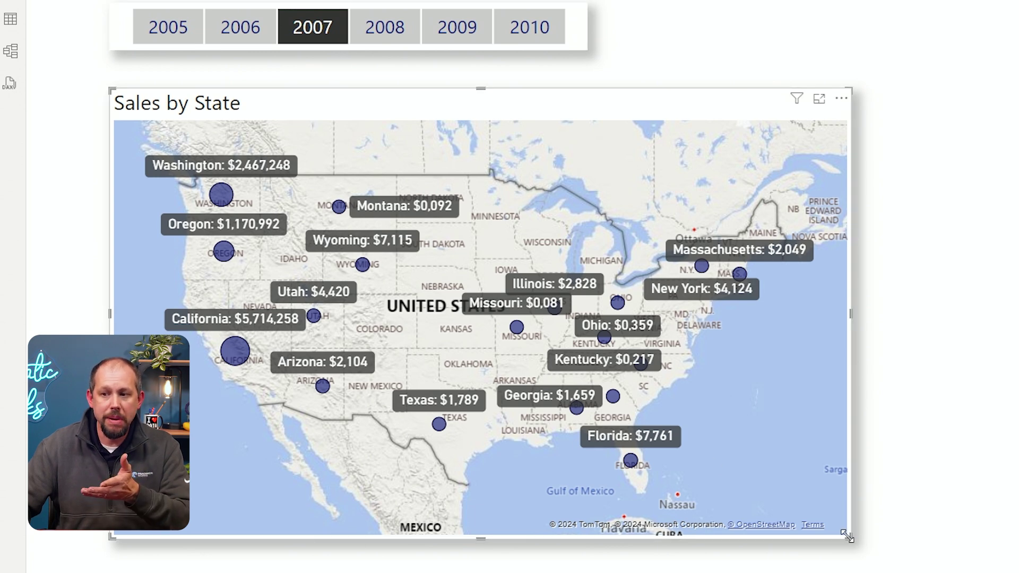
Shrink the Sales by State map and insert a table visual beside it with State and Total Sales as columns.
left_click_drag(844, 533, 661, 515)
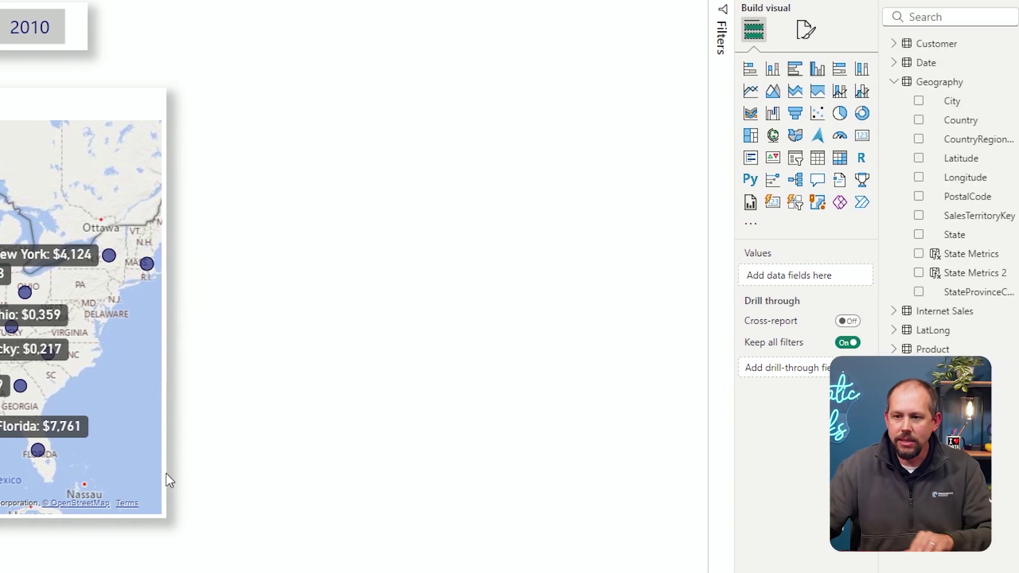
left_click(817, 158)
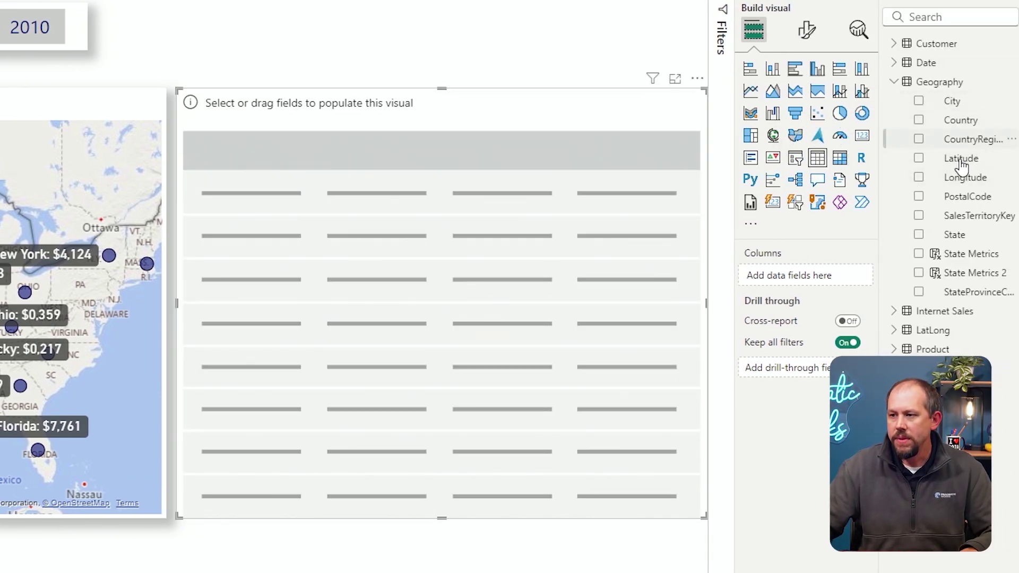
left_click_drag(954, 235, 409, 317)
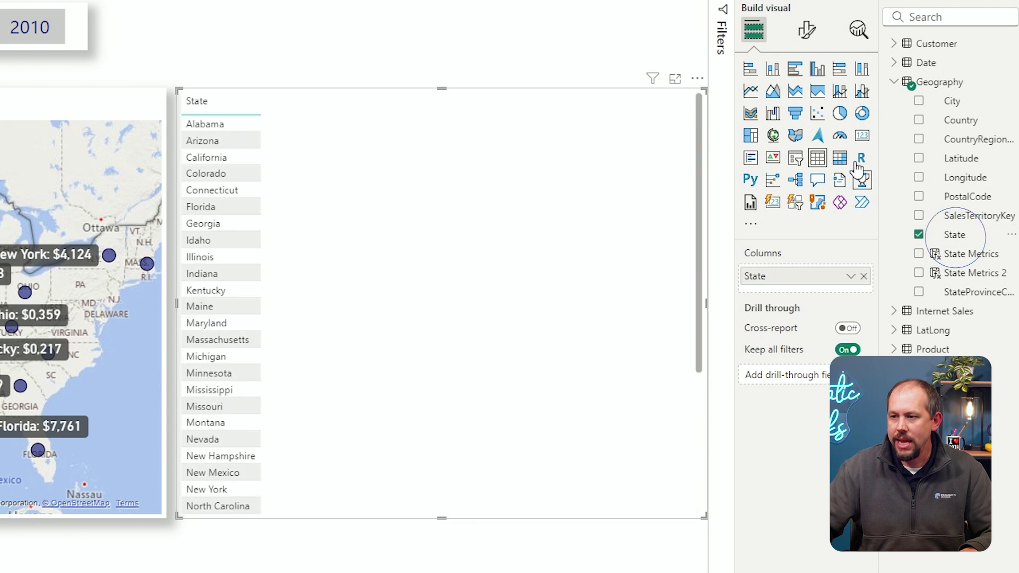
left_click(937, 17)
type("tot")
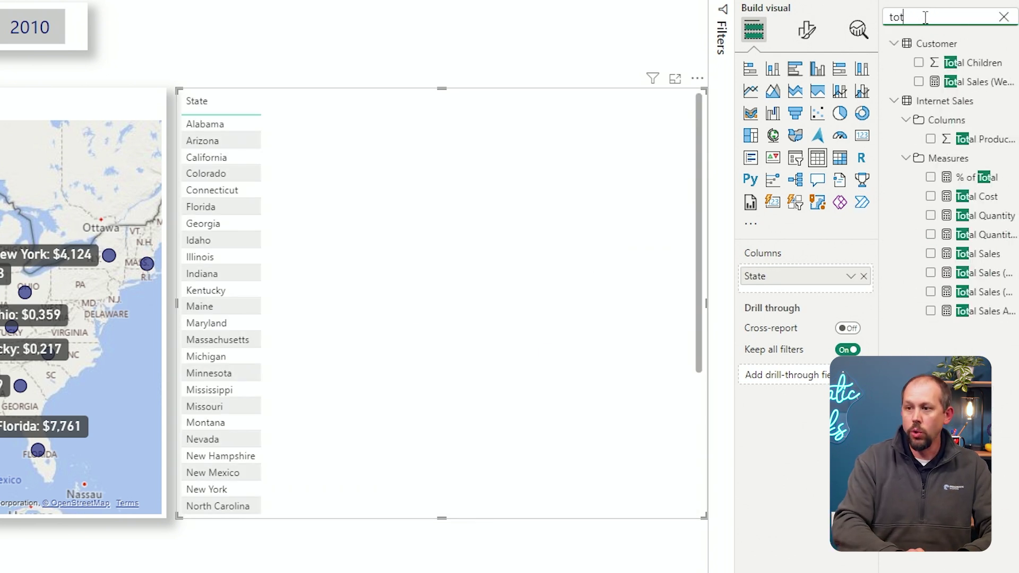
type("al sa")
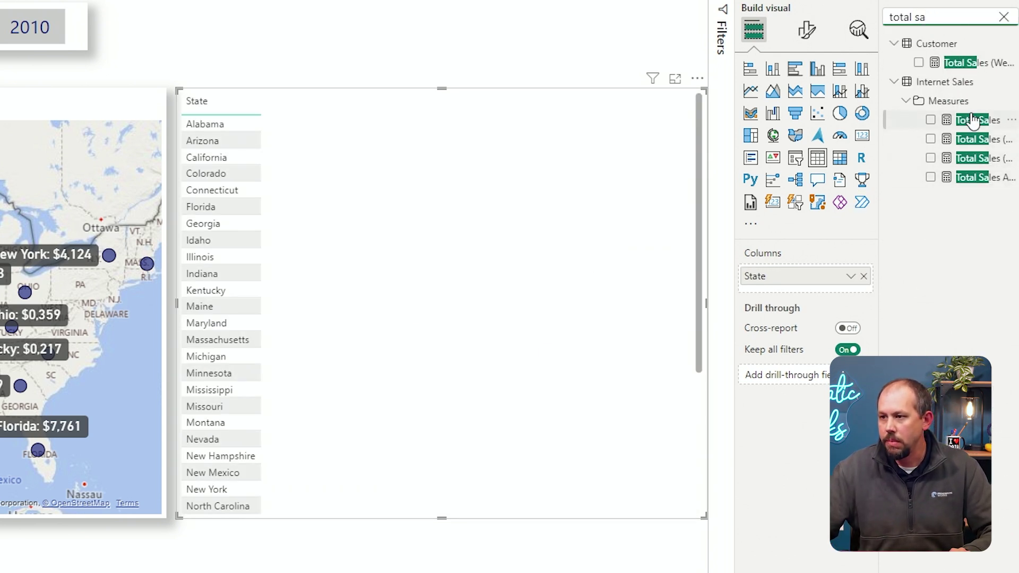
left_click_drag(971, 122, 502, 290)
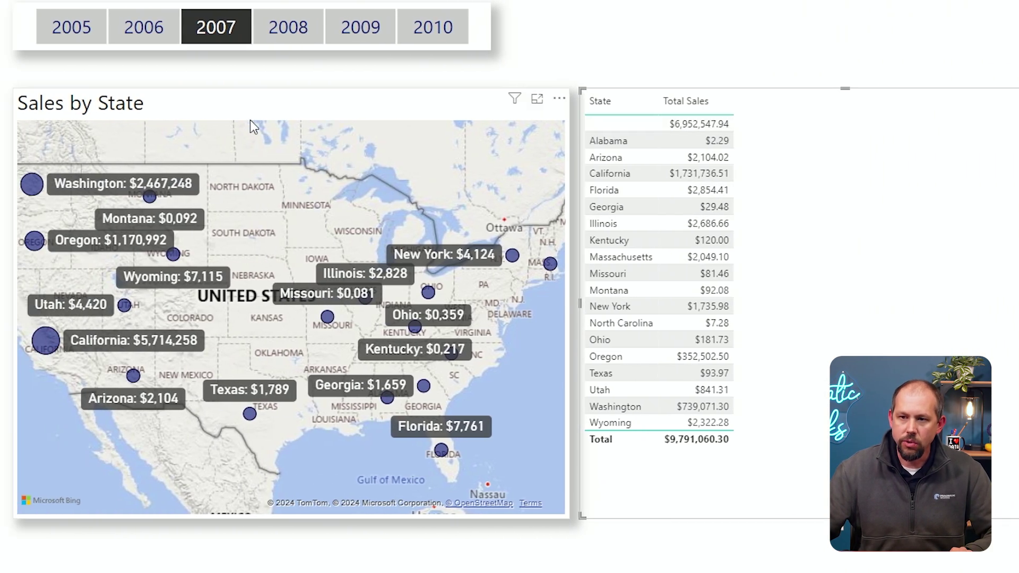
Clear the 2007 filter to compare the table's state totals with the map labels, and reapply 2007.
left_click(205, 40)
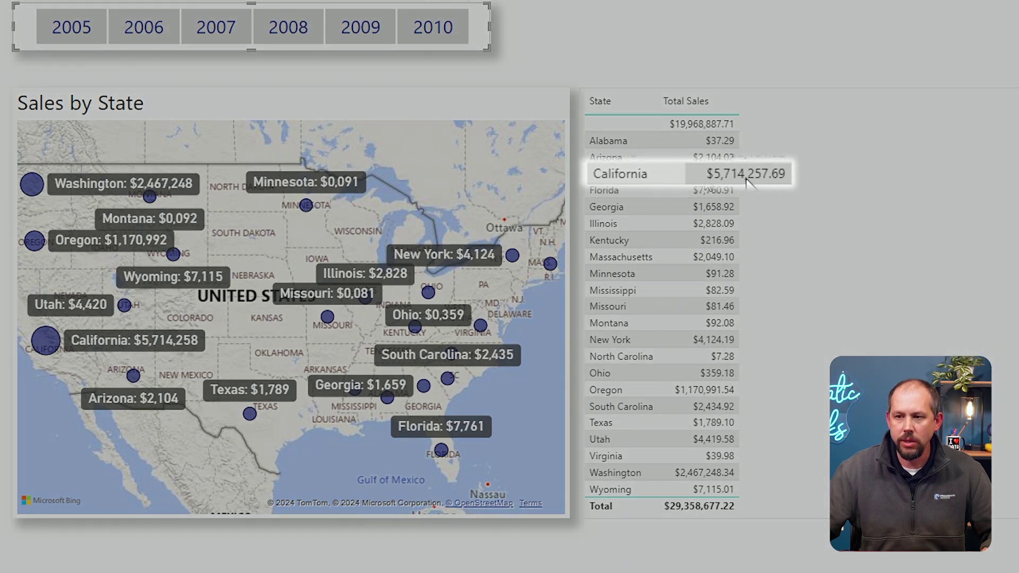
left_click(223, 29)
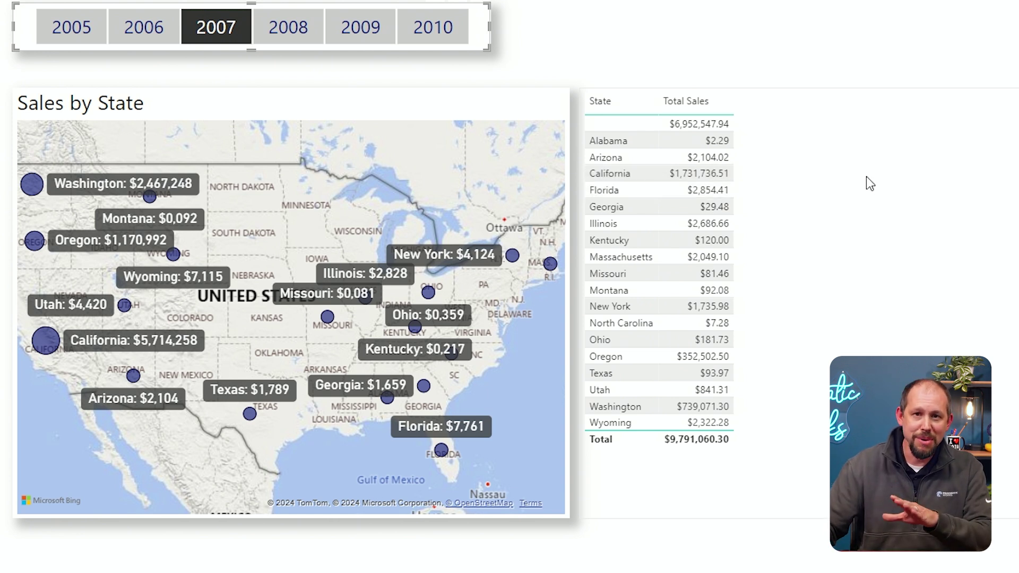
Delete the State and Total Sales table and enlarge the Sales by State map into the freed space.
left_click(804, 320)
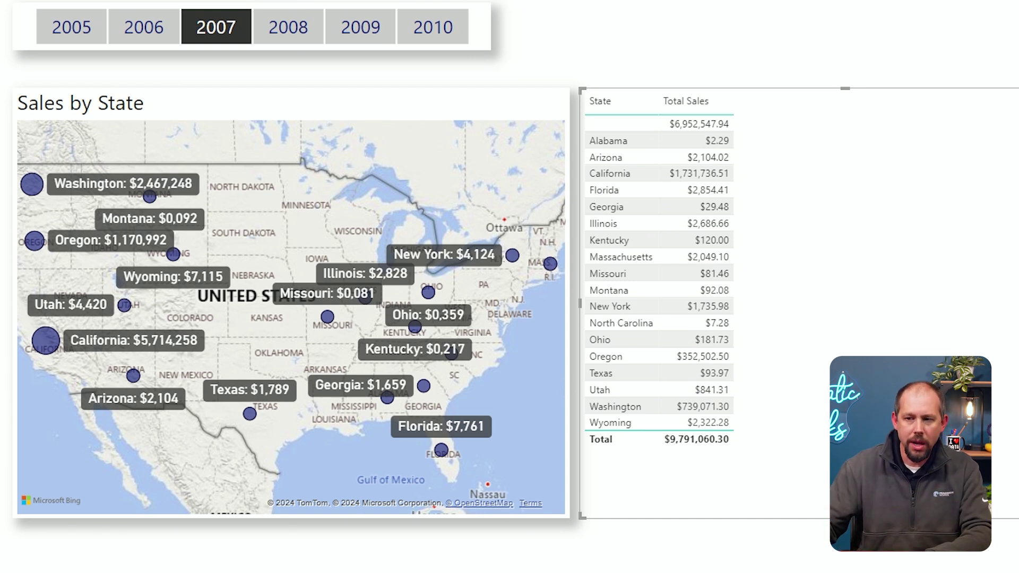
key("Delete")
left_click(543, 476)
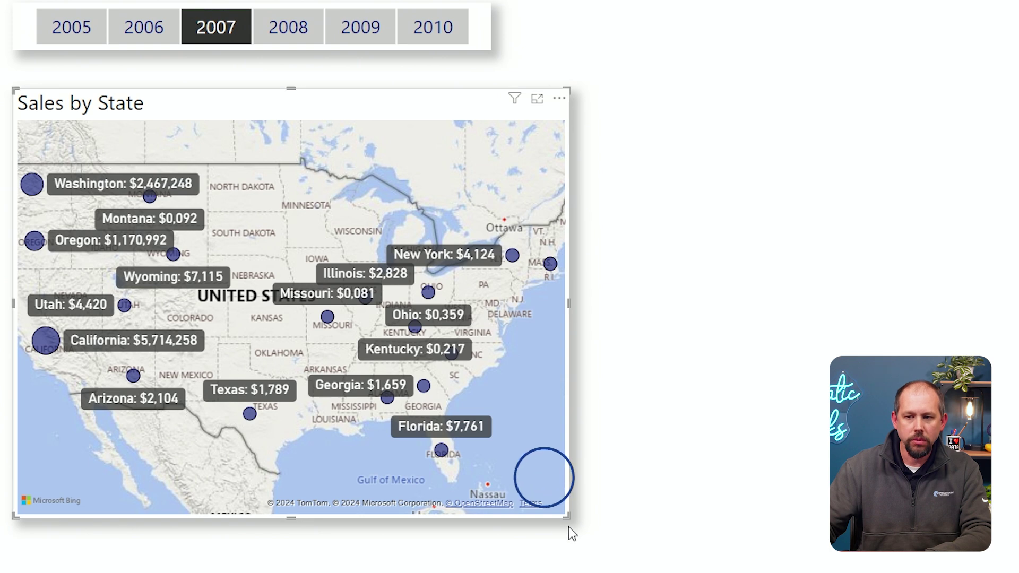
left_click_drag(564, 514, 762, 554)
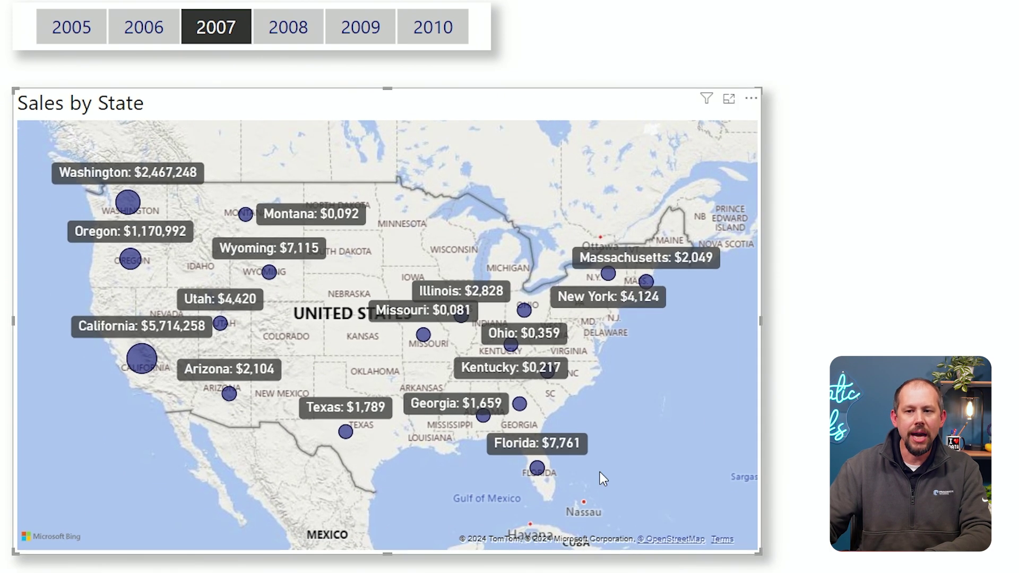